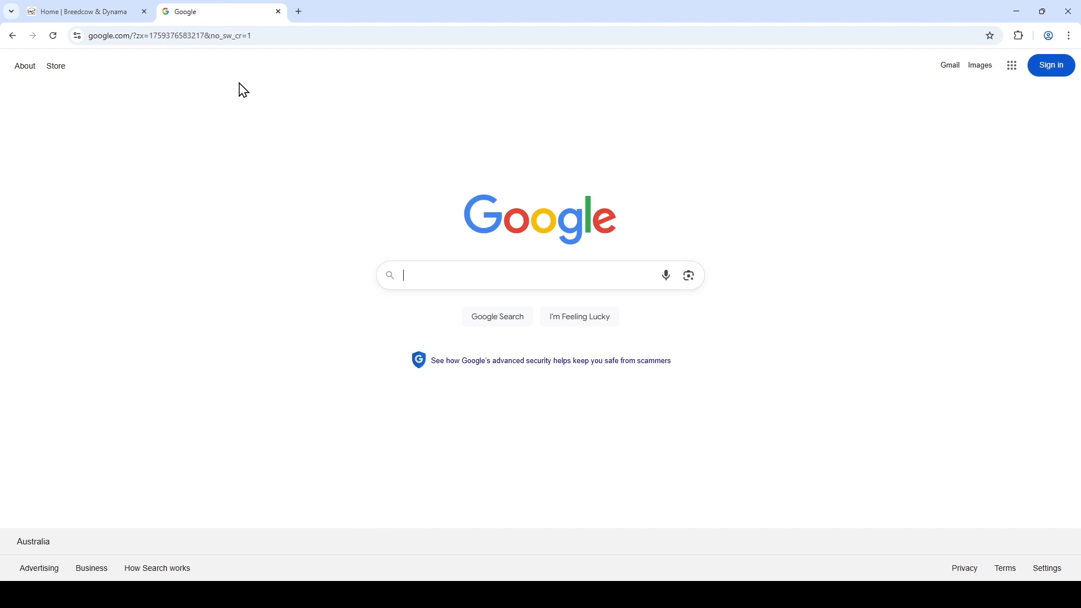
Step: Open the Breedcow & Dynama website and log in with the saved account details
{"action": "key", "text": "Return"}
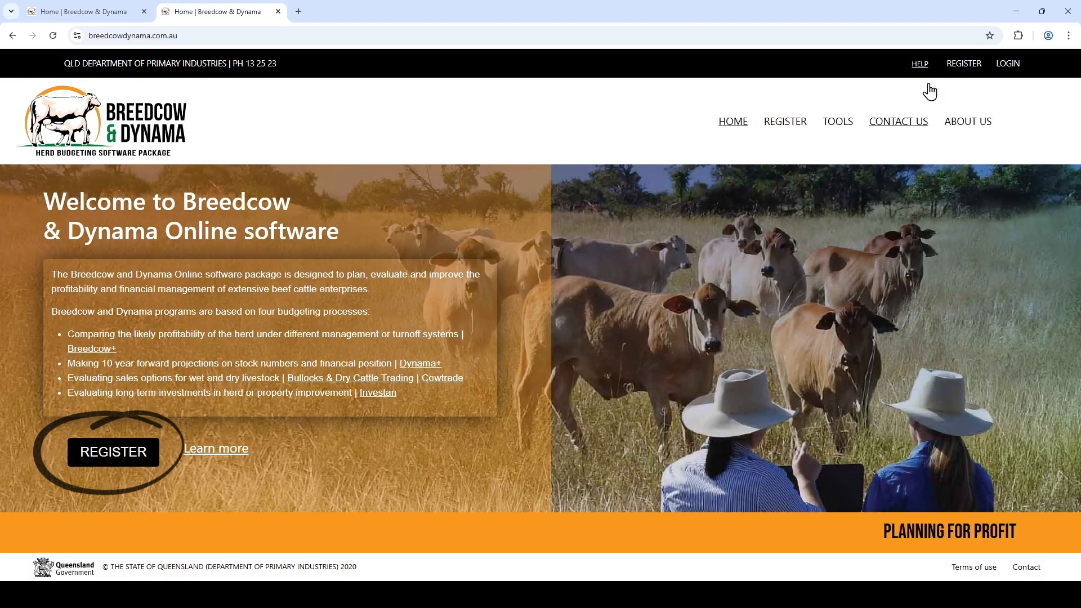
{"action": "left_click", "coordinate": [1002, 70]}
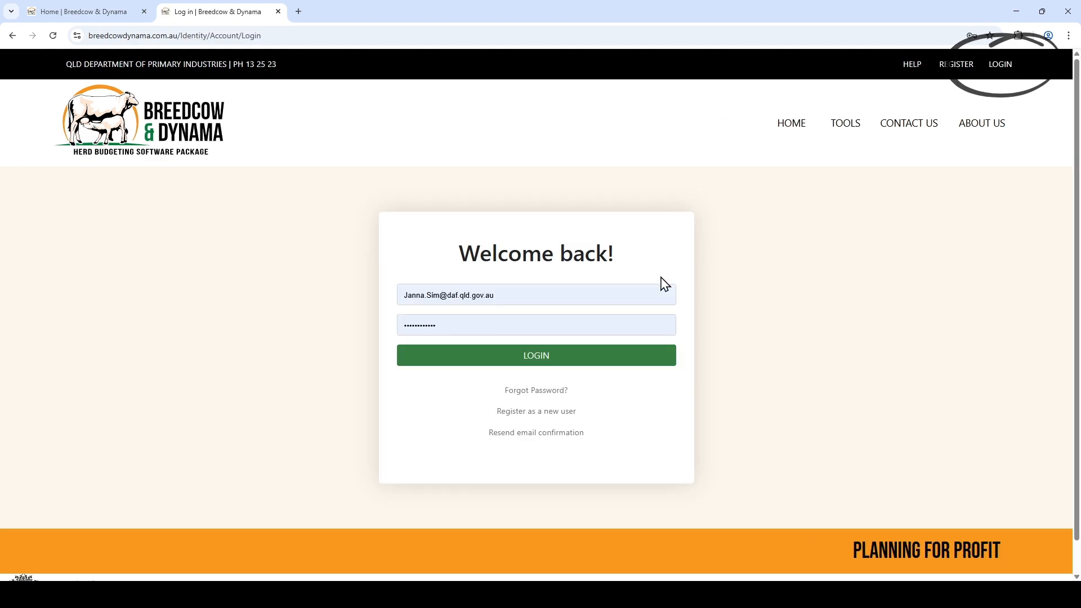
{"action": "left_click", "coordinate": [547, 356]}
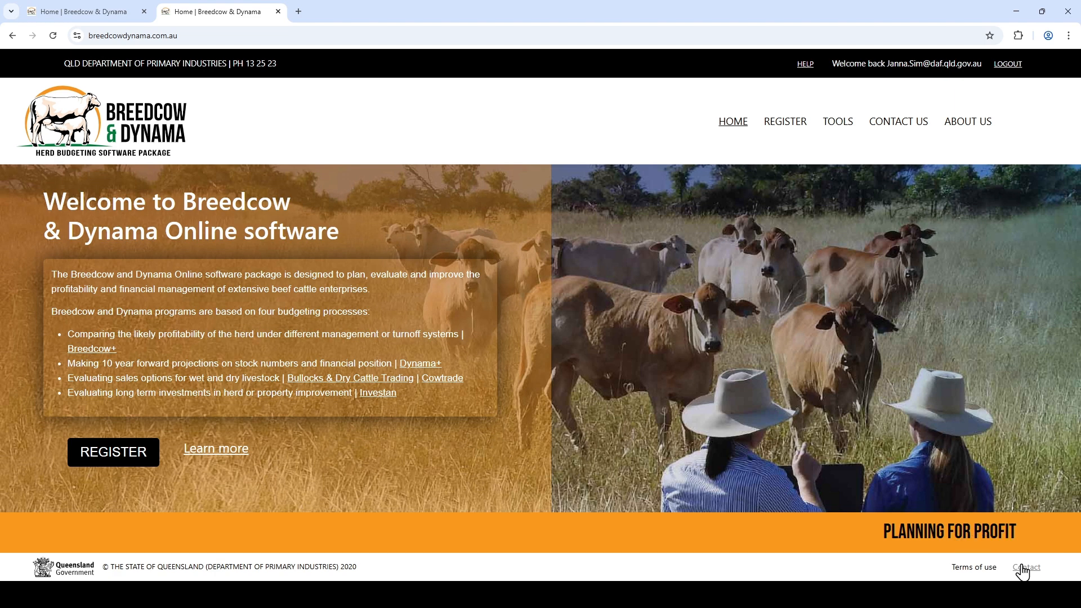
Step: Open the tools and save a new Breedcow Lite scenario with the placeholder name XXXXXXXXXXXXXXXXXXXXXXX
{"action": "left_click", "coordinate": [837, 121]}
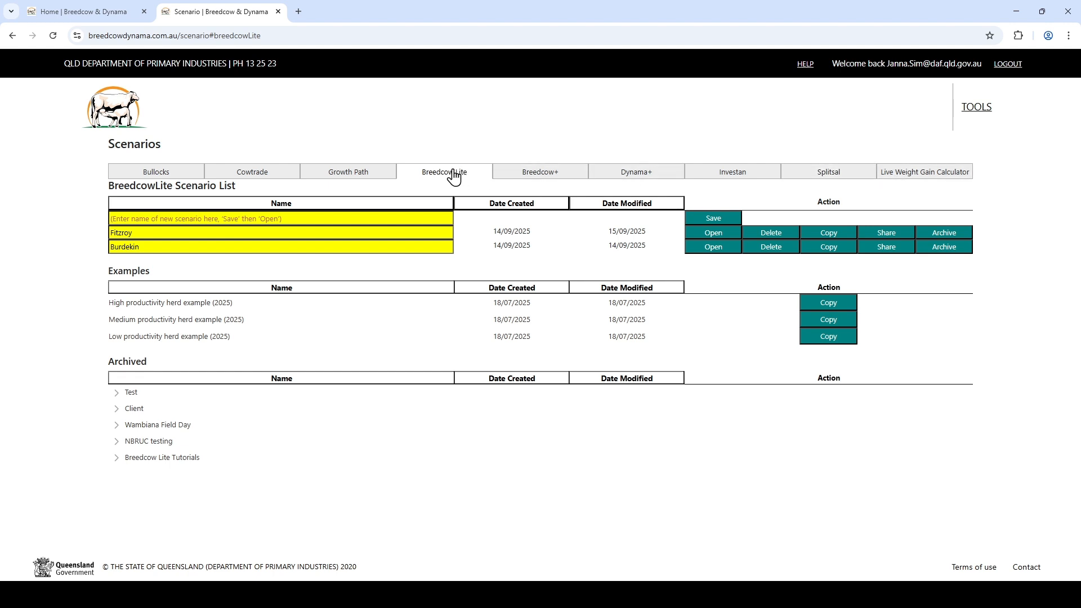
{"action": "left_click", "coordinate": [249, 221]}
{"action": "type", "text": "XXXXXXXXXXXXXXXXXXXXXXX"}
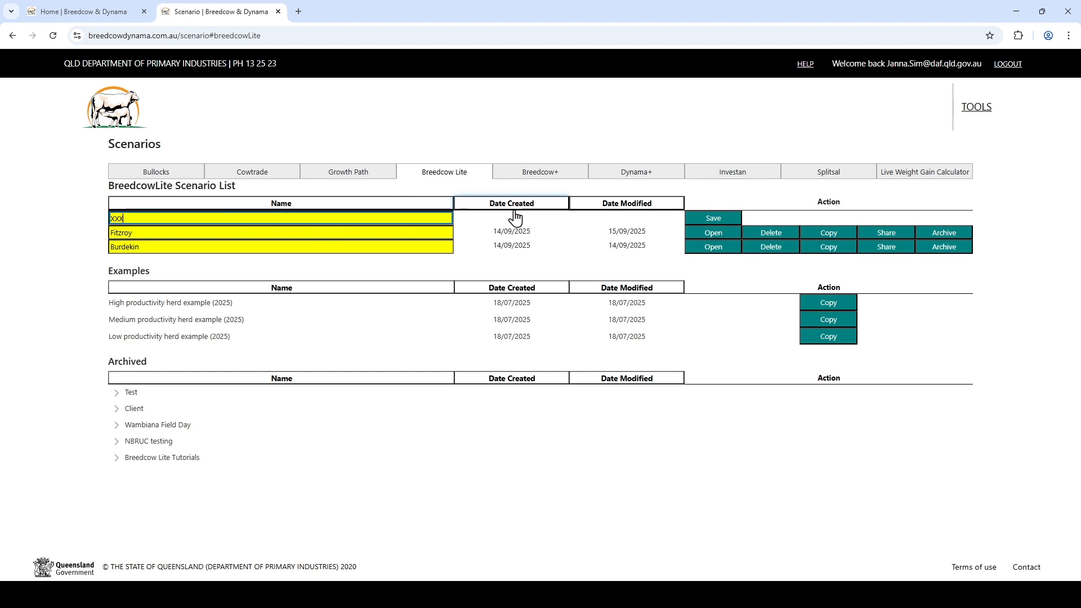
{"action": "left_click", "coordinate": [712, 218]}
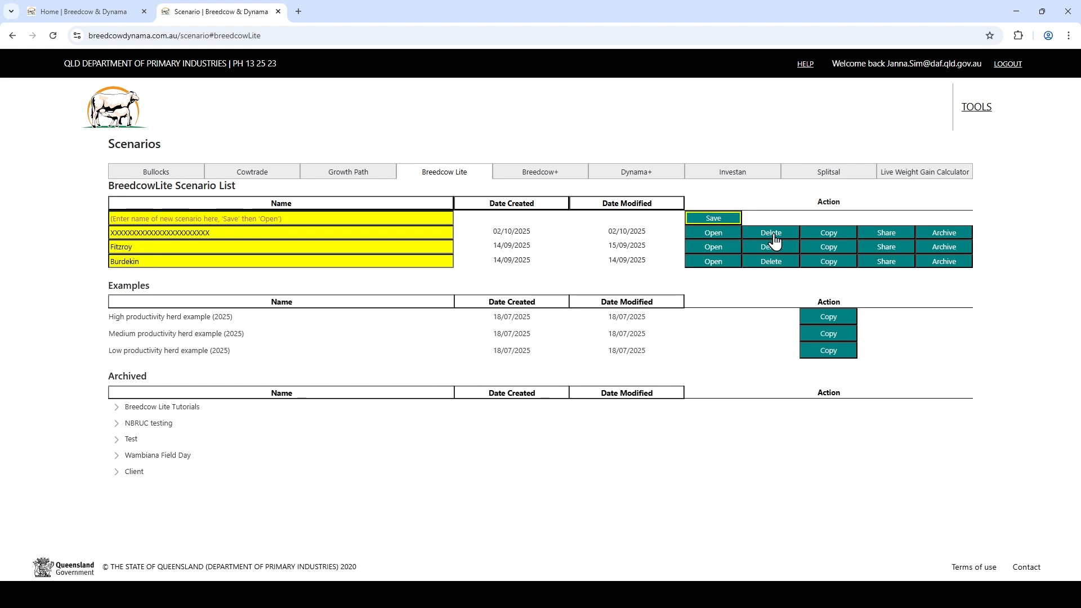
Step: Open the share dialog for the new scenario and close it without sharing
{"action": "left_click", "coordinate": [884, 233]}
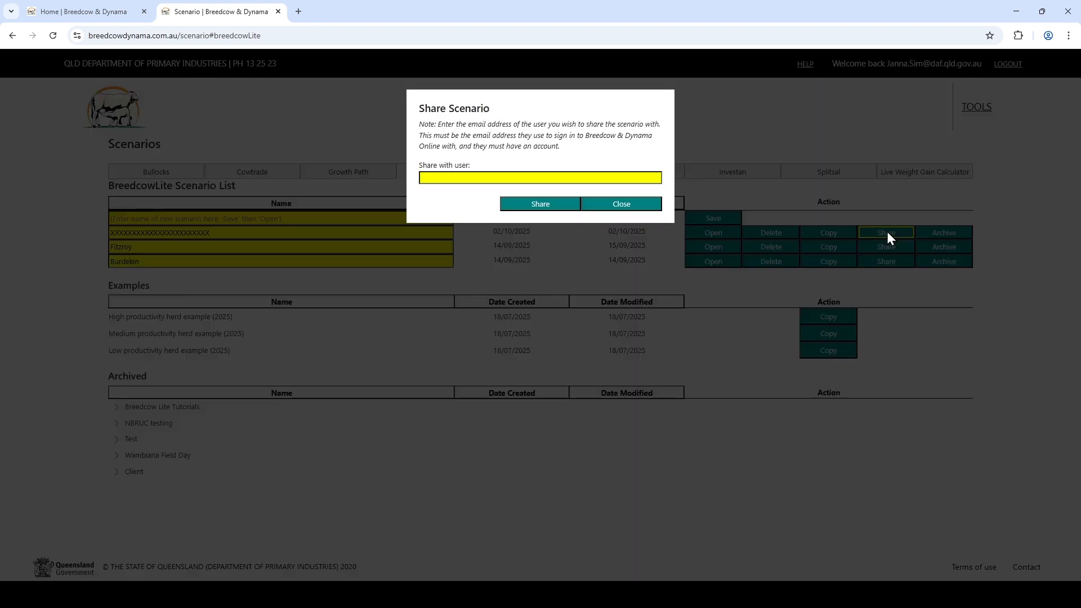
{"action": "left_click", "coordinate": [627, 208]}
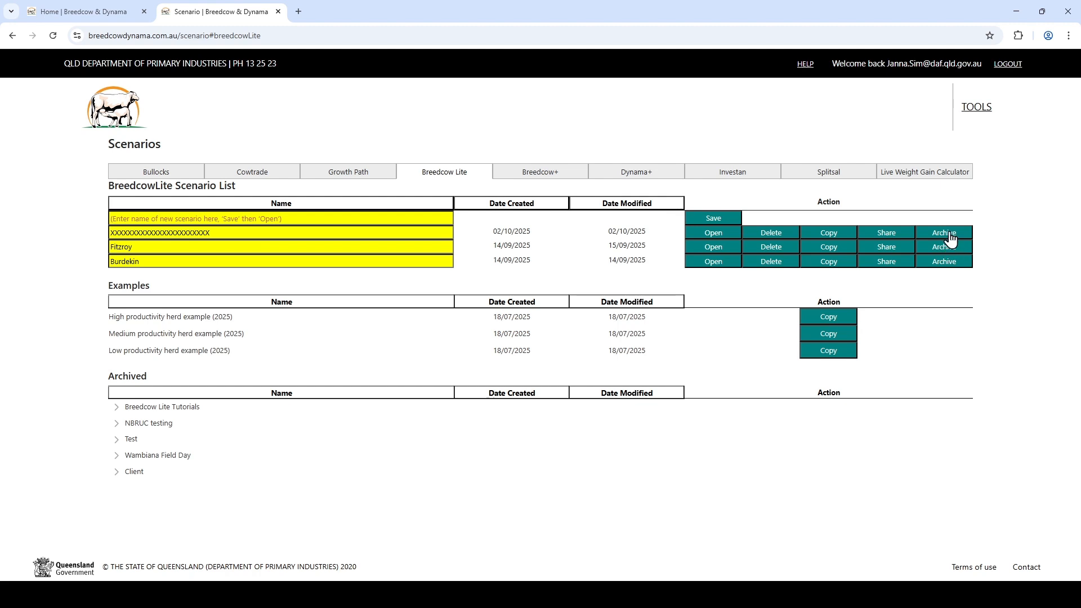
Step: Open the new scenario and scroll through its instructions, inputs and results sections
{"action": "left_click", "coordinate": [713, 233]}
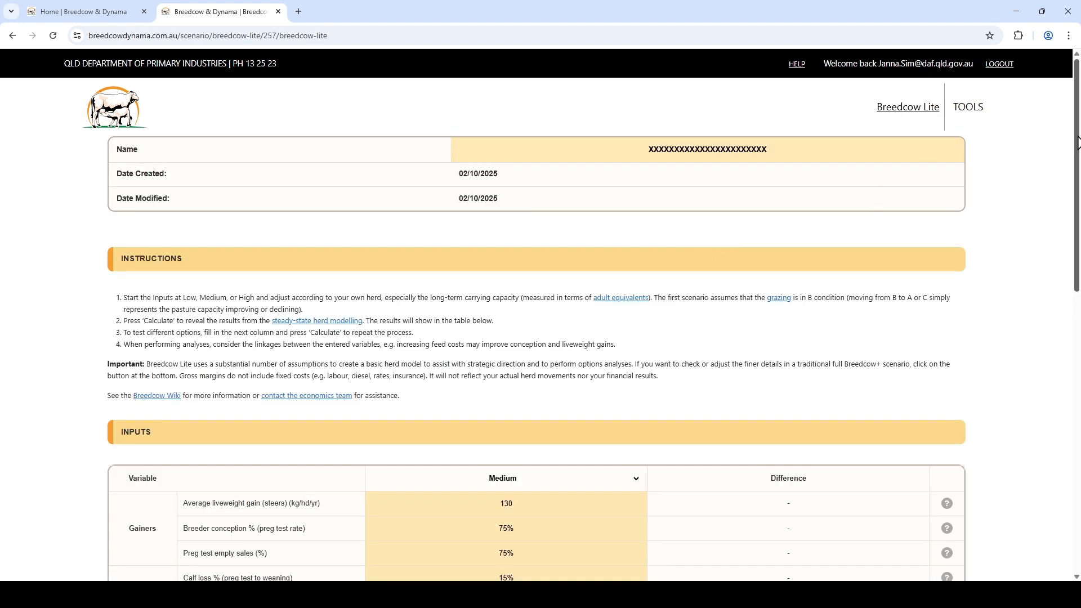
{"action": "left_click_drag", "start_coordinate": [1077, 141], "coordinate": [1077, 144]}
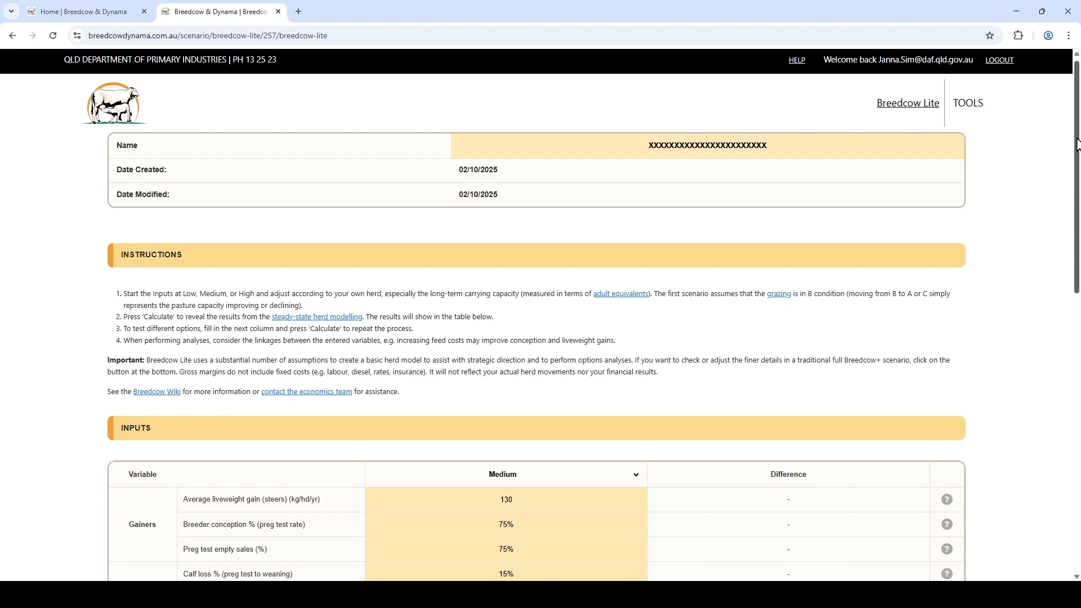
{"action": "scroll", "coordinate": [1068, 188], "scroll_direction": "down", "scroll_amount": 11}
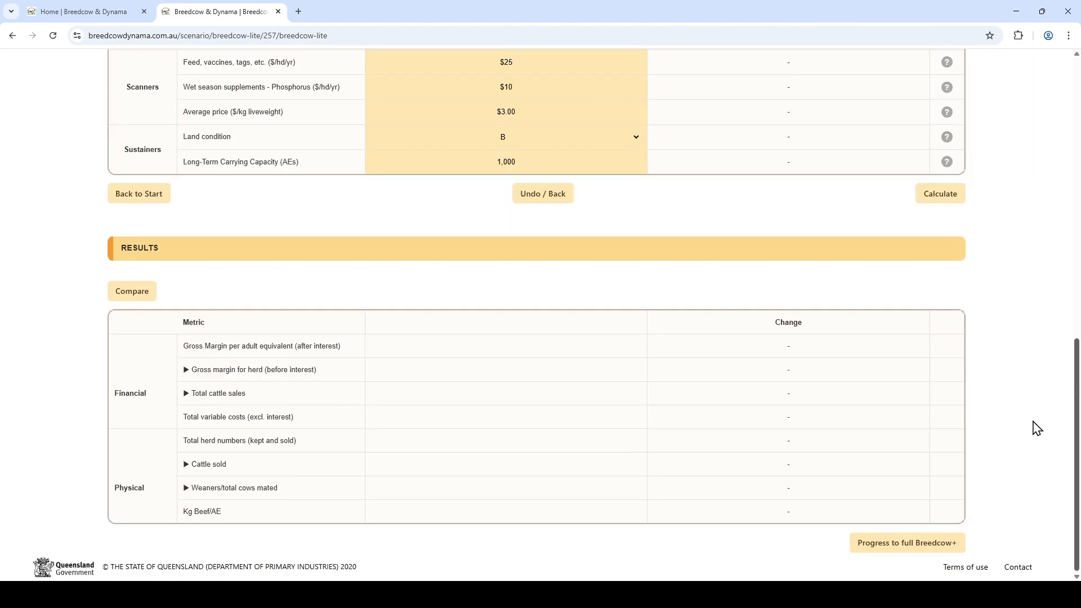
{"action": "scroll", "coordinate": [1064, 181], "scroll_direction": "up", "scroll_amount": 10}
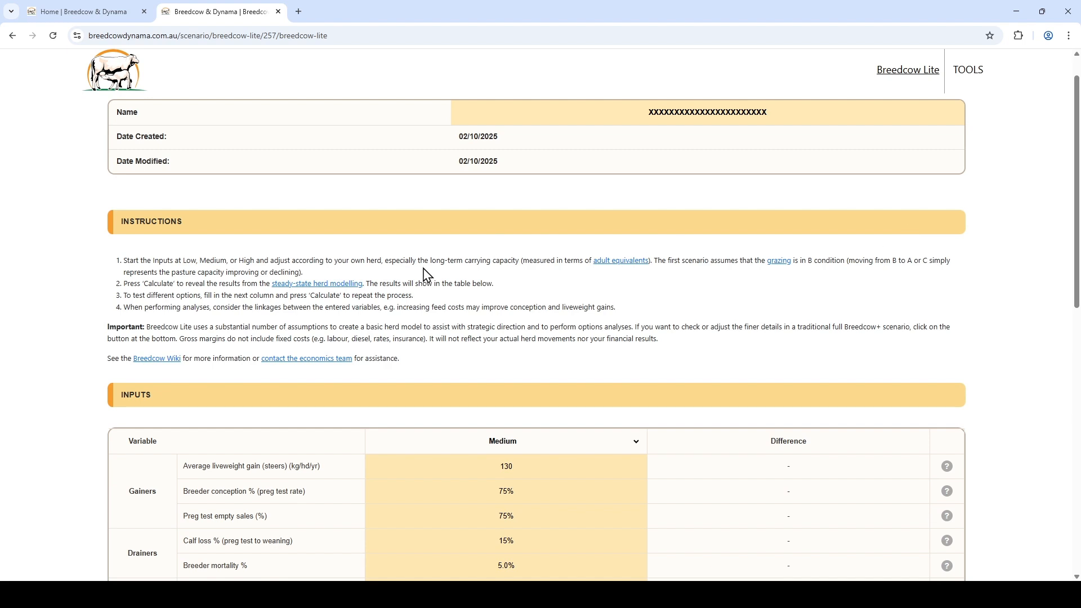
Step: Open the Breedcow Wiki assumptions page, read through it, close it and return to the scenario inputs
{"action": "left_click", "coordinate": [157, 360]}
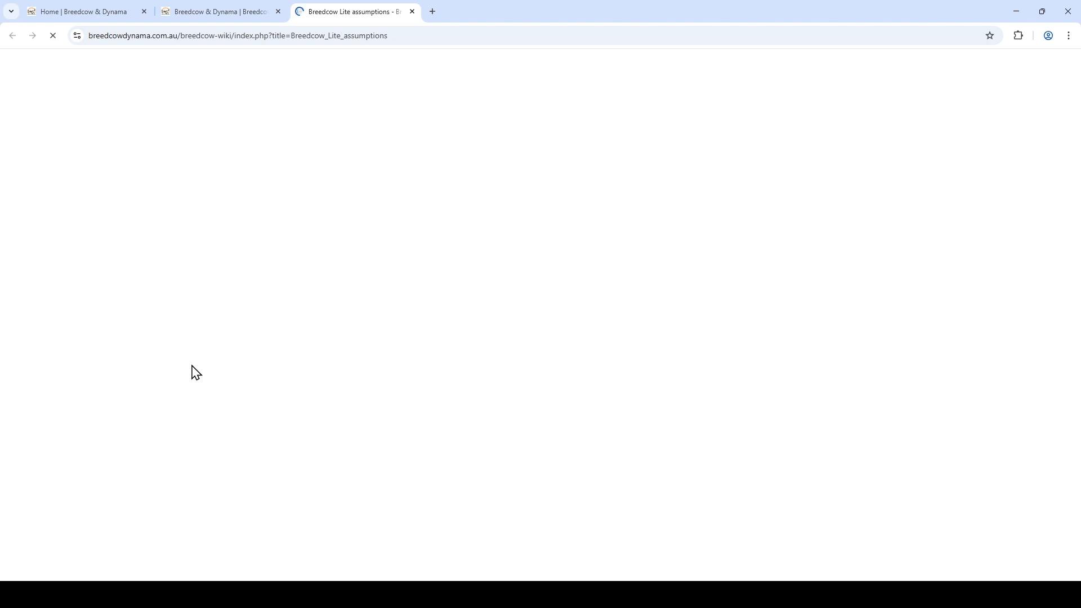
{"action": "scroll", "coordinate": [272, 332], "scroll_direction": "down", "scroll_amount": 8}
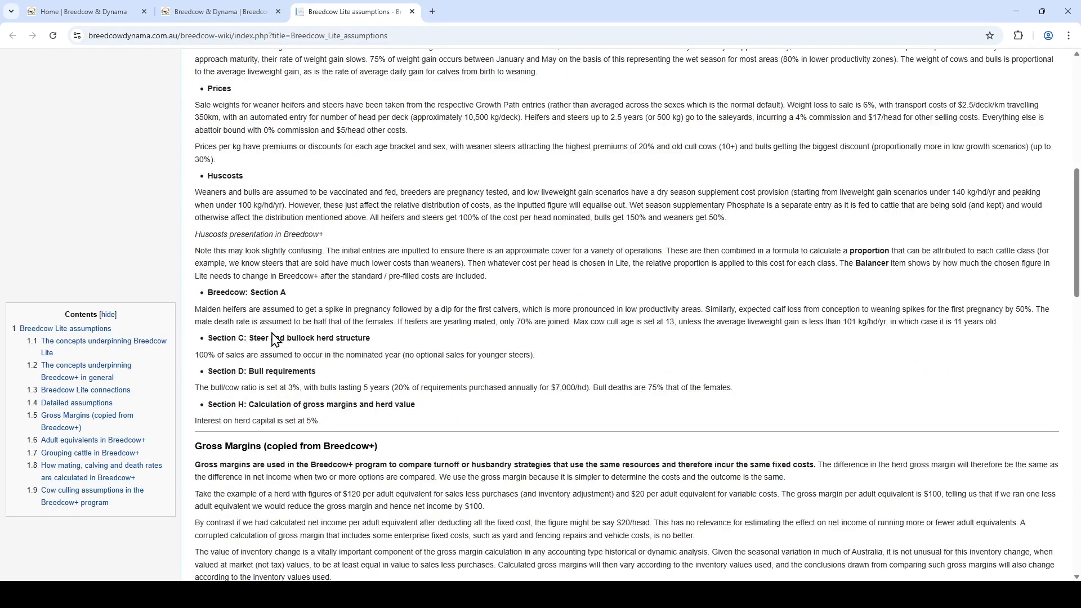
{"action": "left_click", "coordinate": [411, 11]}
{"action": "scroll", "coordinate": [329, 292], "scroll_direction": "down", "scroll_amount": 4}
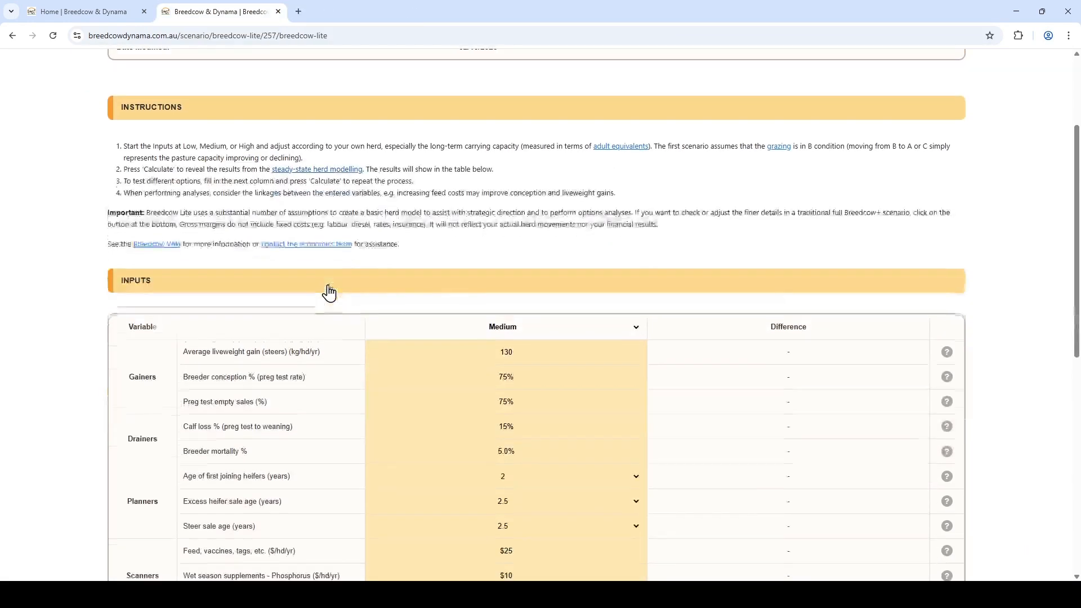
{"action": "scroll", "coordinate": [329, 293], "scroll_direction": "down", "scroll_amount": 1}
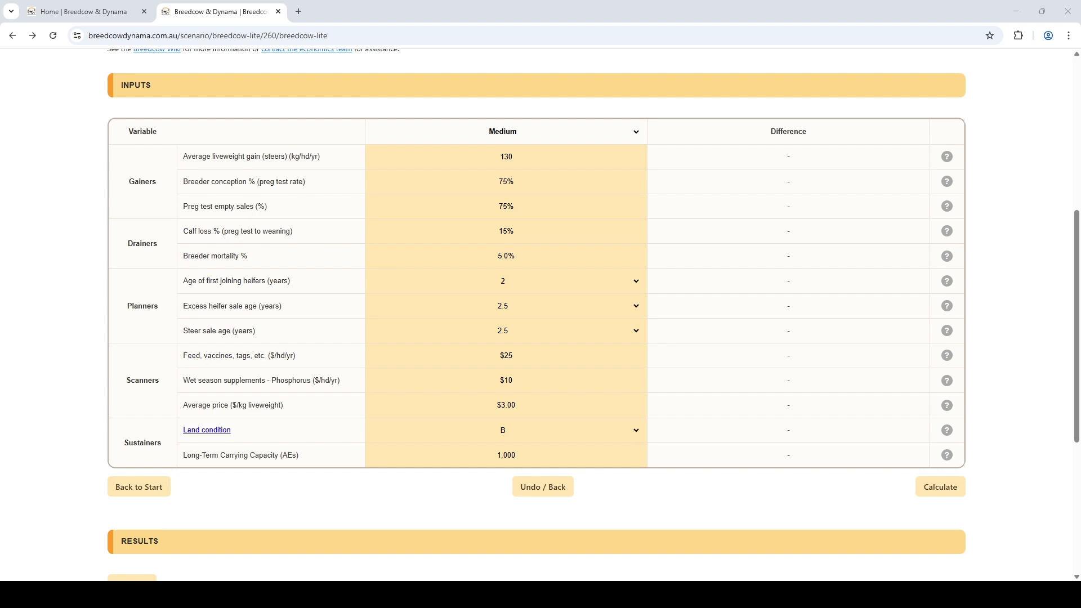
Step: Open the Land condition reference page, read its condition classes, and close it
{"action": "left_click", "coordinate": [209, 430]}
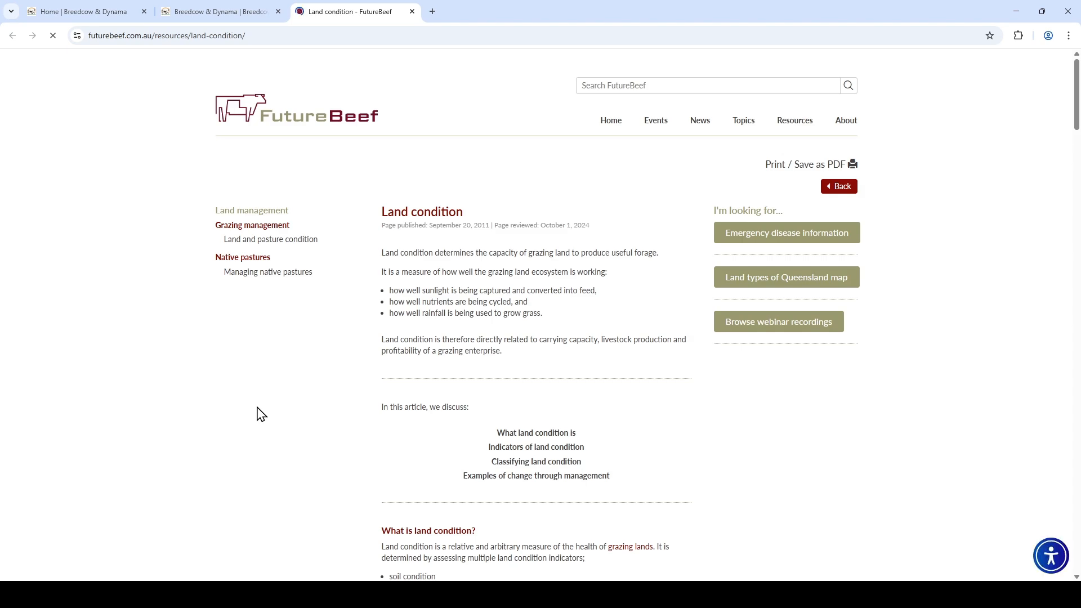
{"action": "scroll", "coordinate": [290, 413], "scroll_direction": "down", "scroll_amount": 1}
{"action": "scroll", "coordinate": [290, 413], "scroll_direction": "down", "scroll_amount": 5}
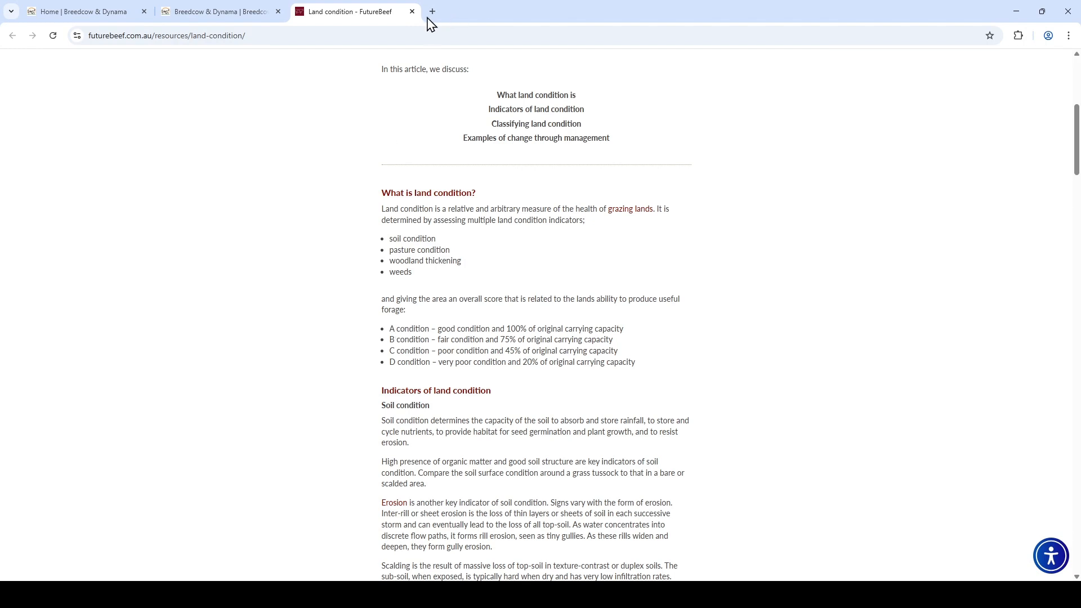
{"action": "left_click", "coordinate": [411, 12]}
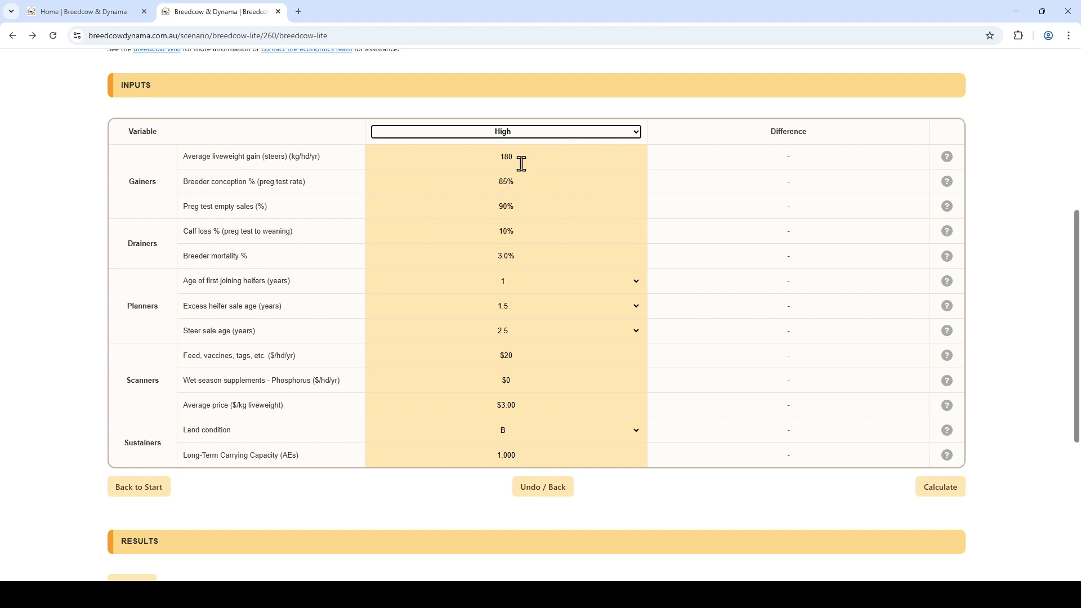
Step: In the High input column, set average steer liveweight gain to 170 and breeder mortality to 4%
{"action": "left_click", "coordinate": [548, 156]}
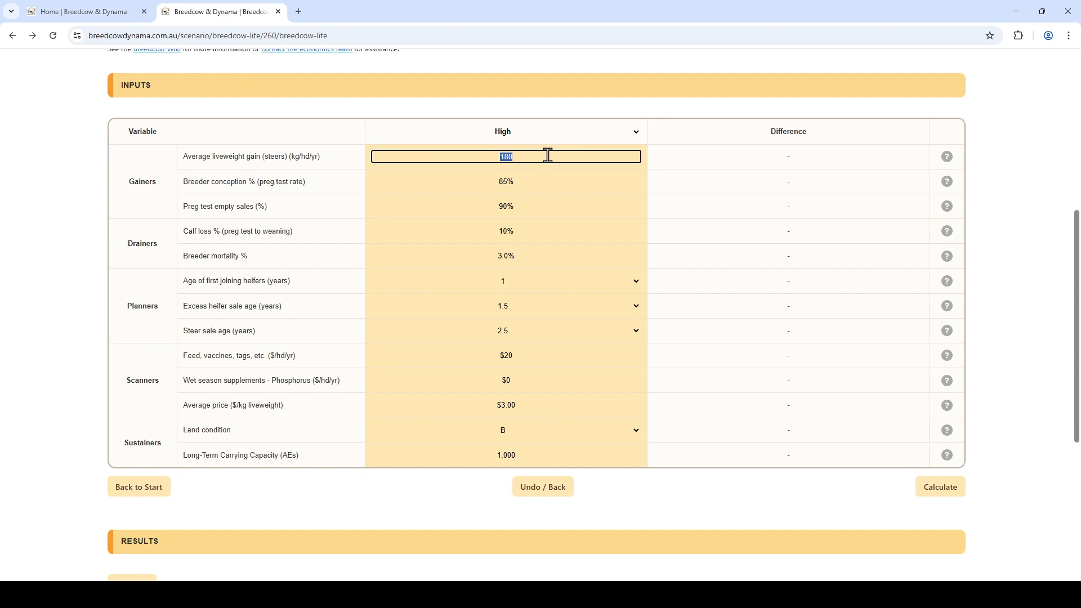
{"action": "type", "text": "170"}
{"action": "key", "text": "Tab"}
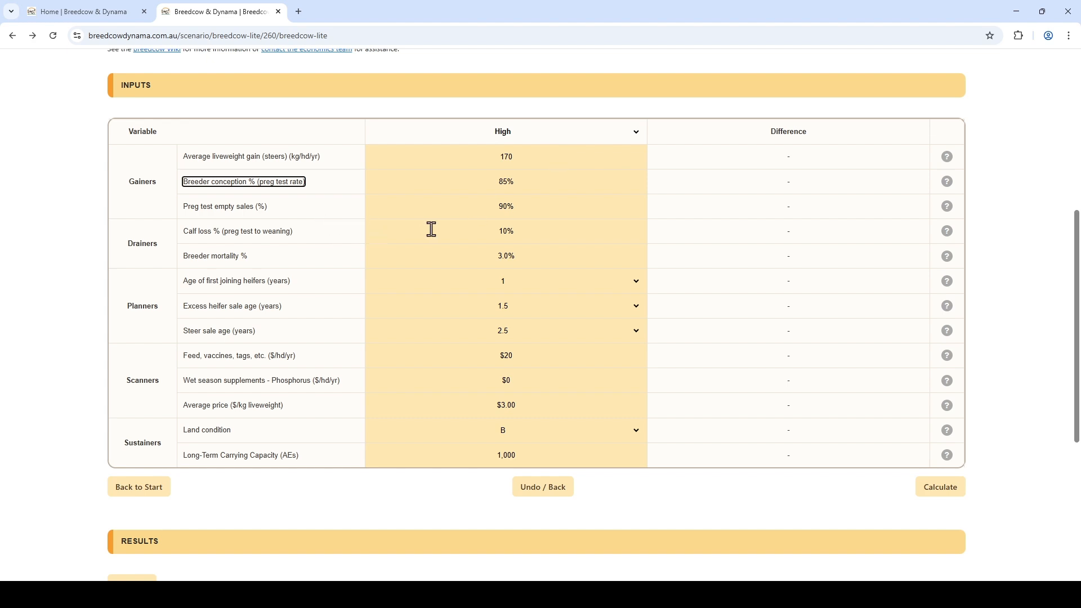
{"action": "left_click", "coordinate": [526, 257]}
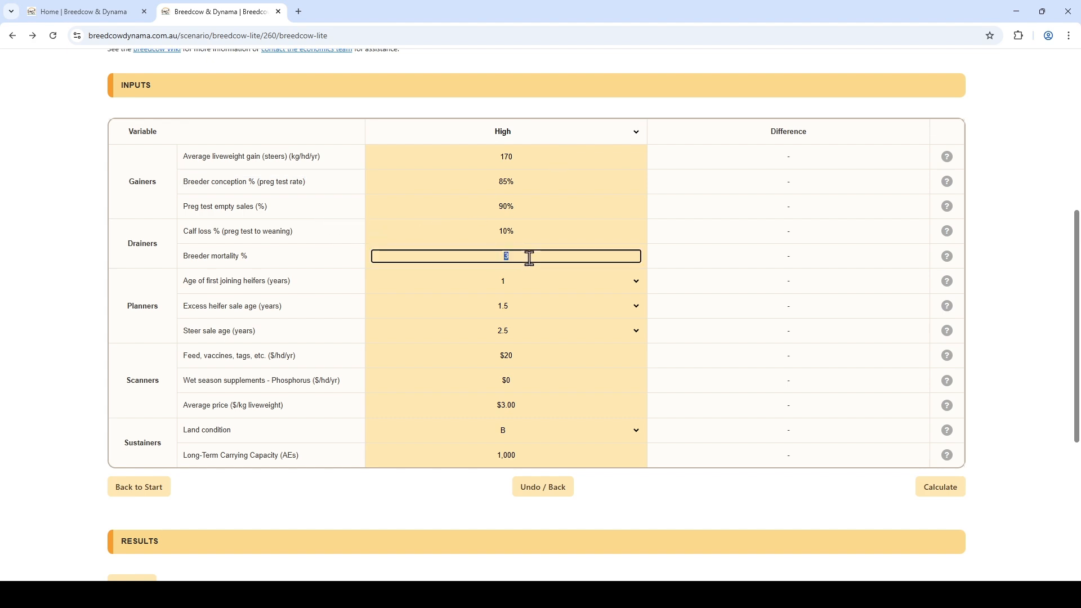
{"action": "key", "text": "Tab"}
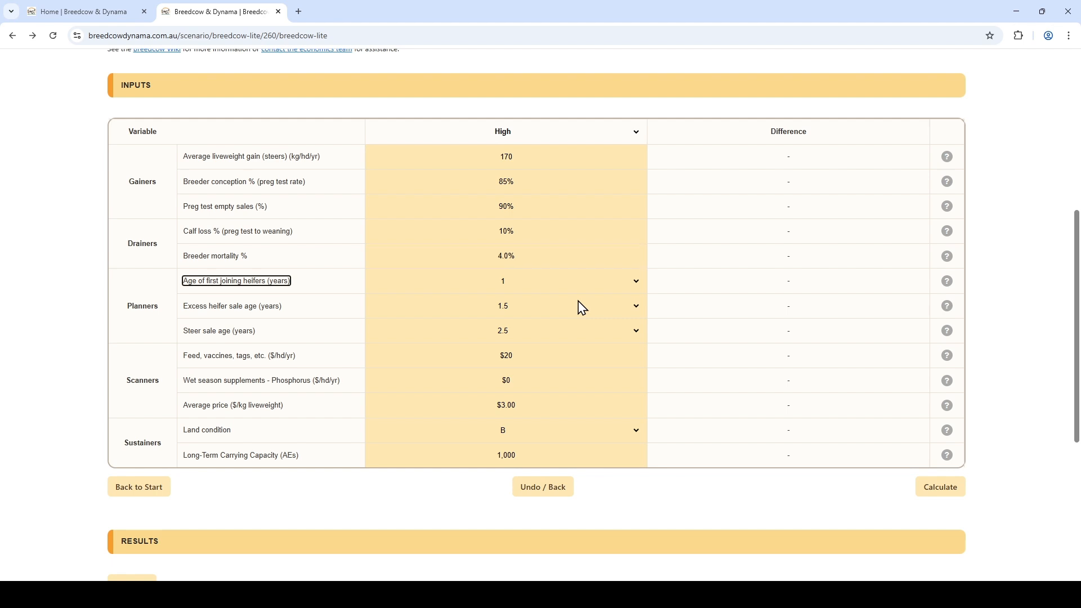
Step: Set the steer sale age to Weaner and the feed, vaccines and tags cost to $25
{"action": "key", "text": "Tab"}
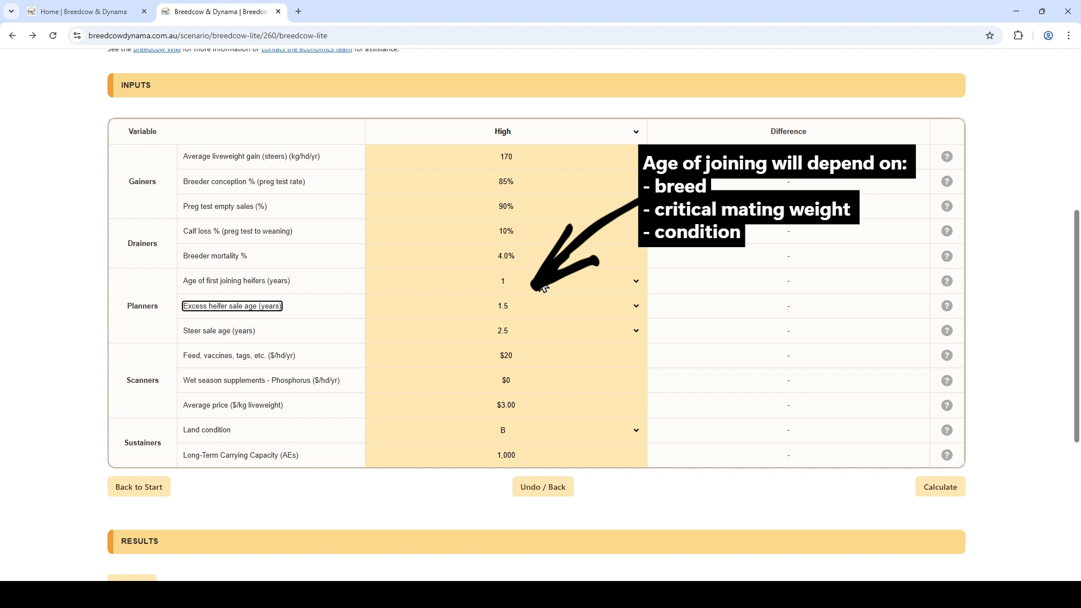
{"action": "key", "text": "Tab"}
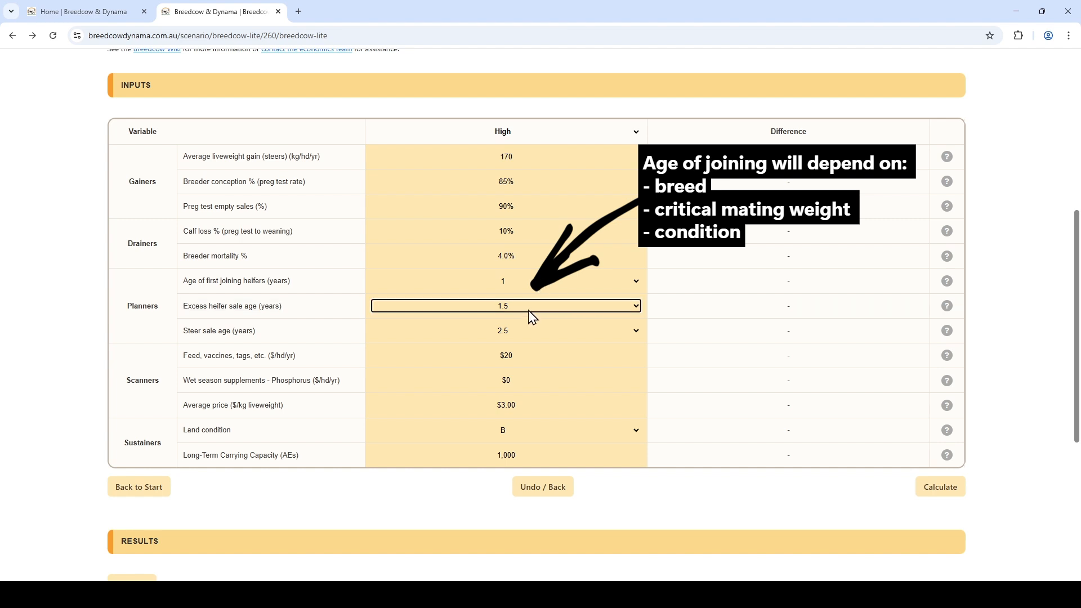
{"action": "key", "text": "Tab"}
{"action": "key", "text": "Tab"}
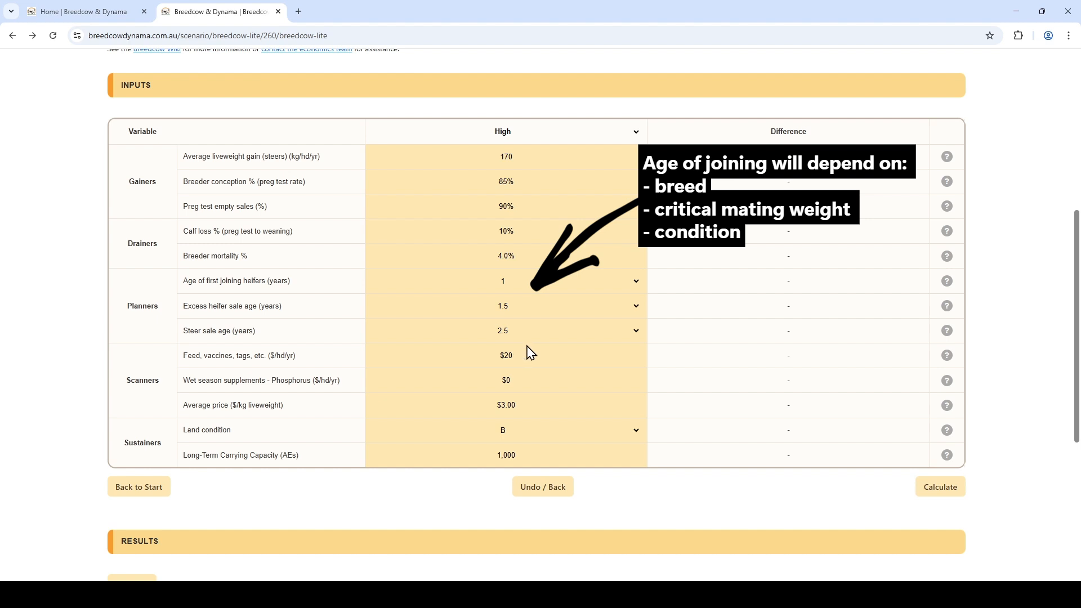
{"action": "left_click", "coordinate": [518, 341]}
{"action": "key", "text": "Tab"}
{"action": "key", "text": "Tab"}
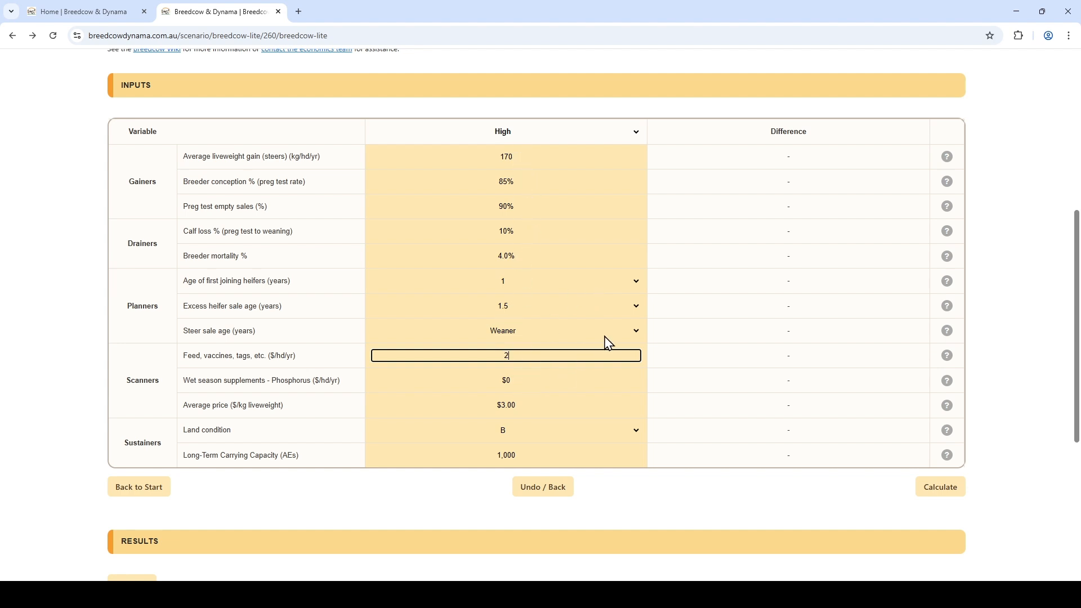
{"action": "key", "text": "Tab"}
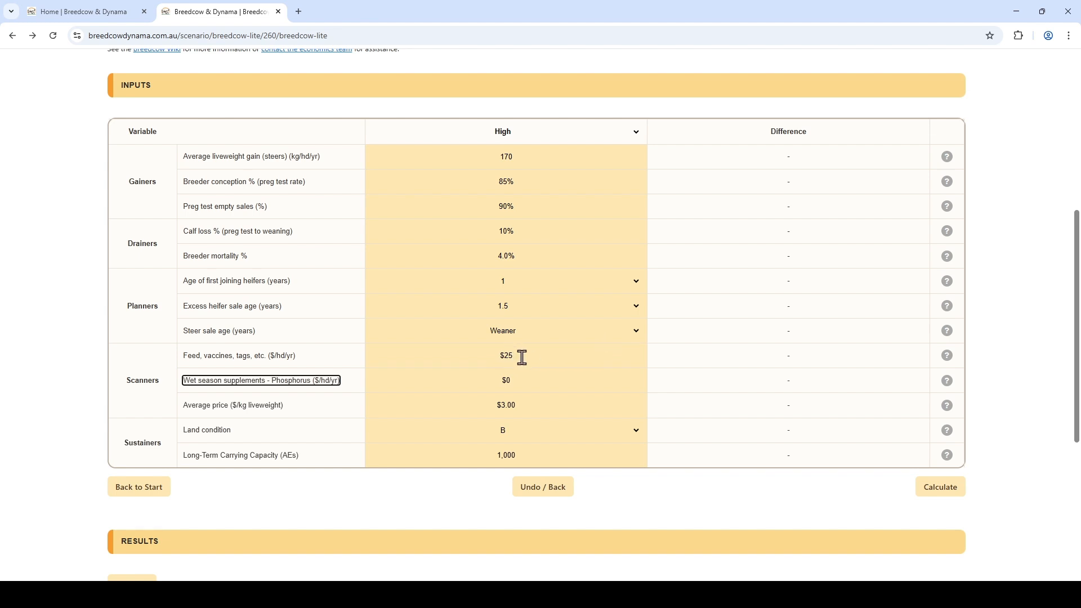
Step: Set the long-term carrying capacity to 678 AEs and calculate the scenario
{"action": "key", "text": "Tab"}
{"action": "left_click", "coordinate": [579, 453]}
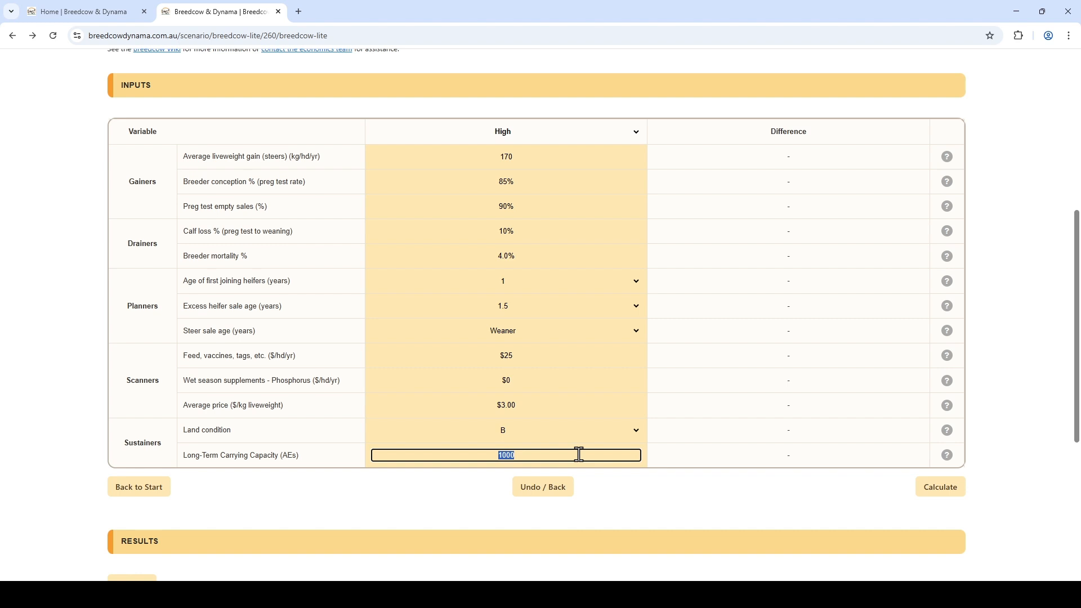
{"action": "type", "text": "6"}
{"action": "left_click", "coordinate": [940, 488]}
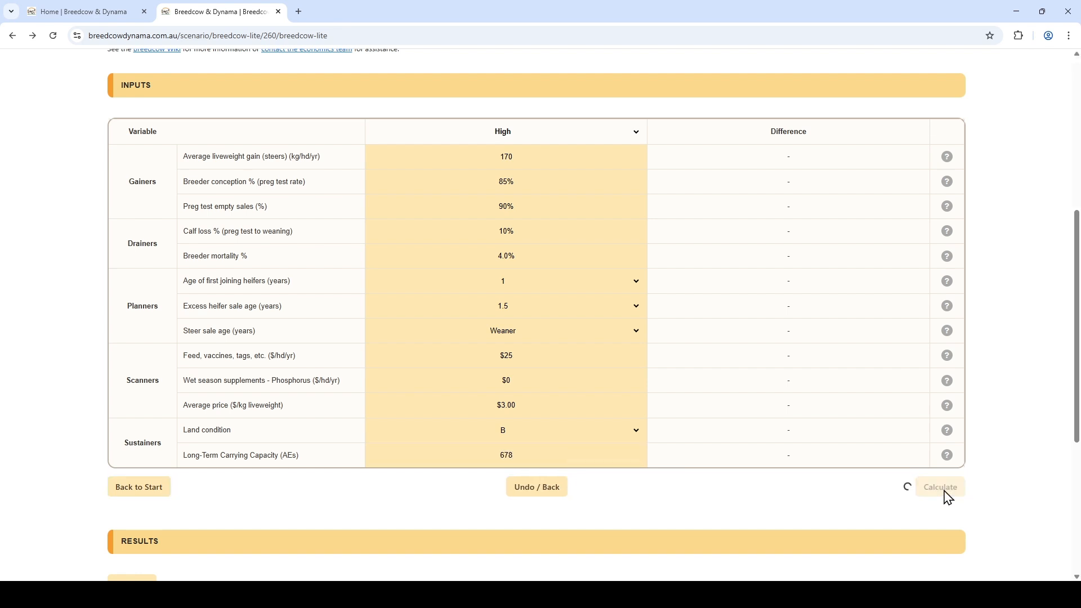
Step: Expand the gross margin, cattle sold and weaners/total cows mated results to inspect their breakdowns
{"action": "scroll", "coordinate": [907, 449], "scroll_direction": "down", "scroll_amount": 5}
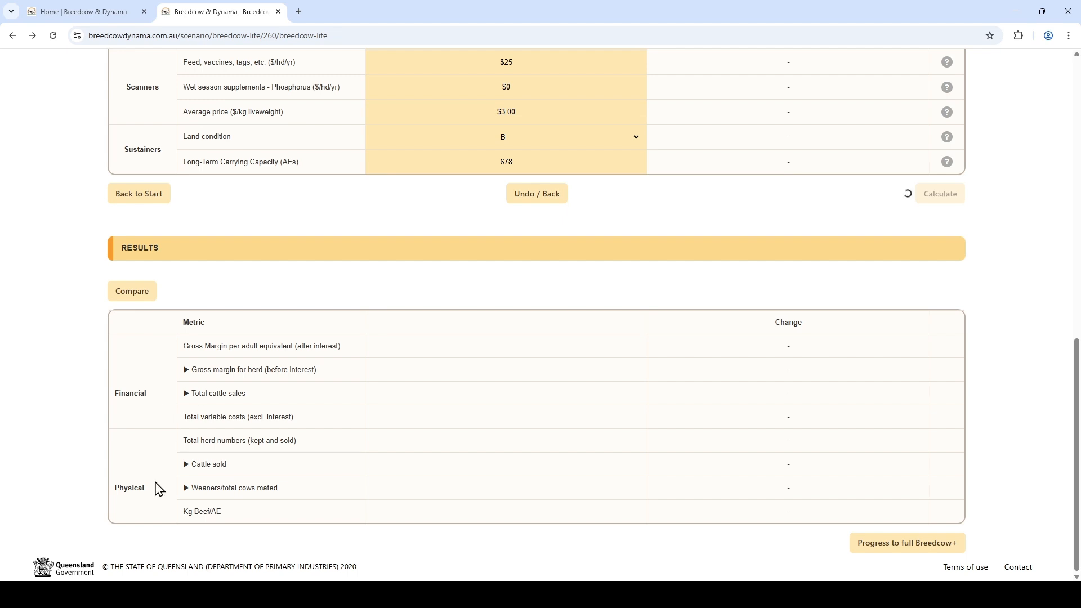
{"action": "left_click", "coordinate": [184, 371]}
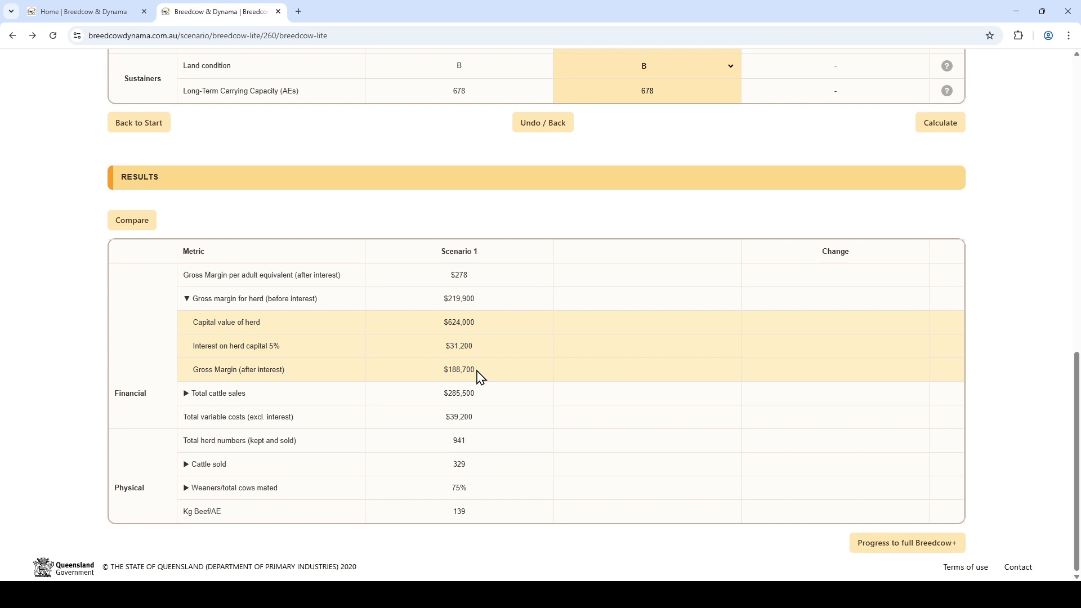
{"action": "left_click", "coordinate": [213, 464]}
{"action": "scroll", "coordinate": [240, 470], "scroll_direction": "down", "scroll_amount": 2}
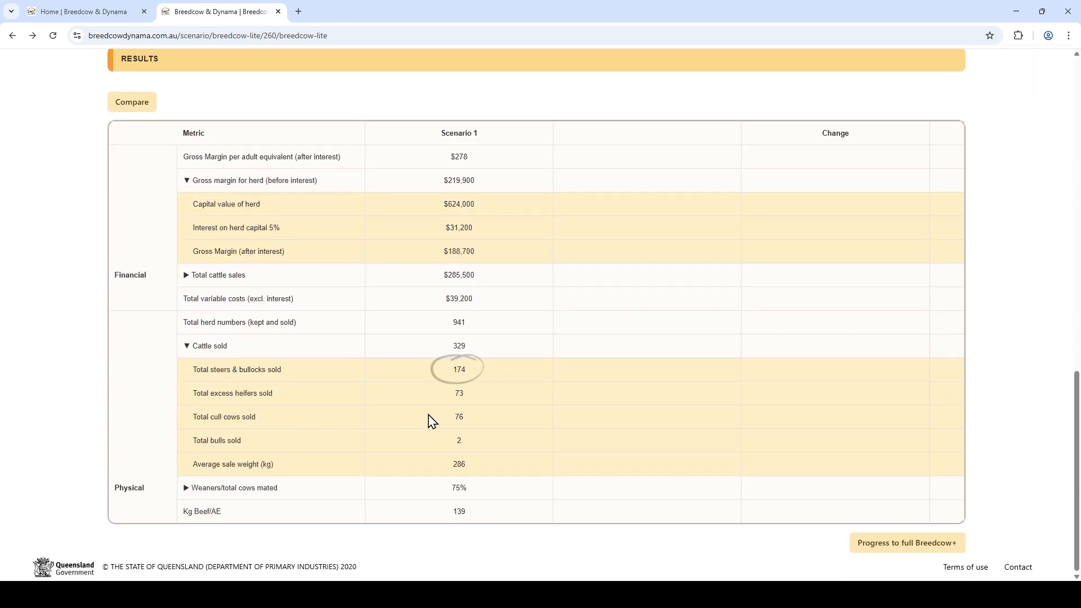
{"action": "left_click", "coordinate": [219, 492]}
{"action": "scroll", "coordinate": [224, 496], "scroll_direction": "down", "scroll_amount": 3}
{"action": "double_click", "coordinate": [459, 440]}
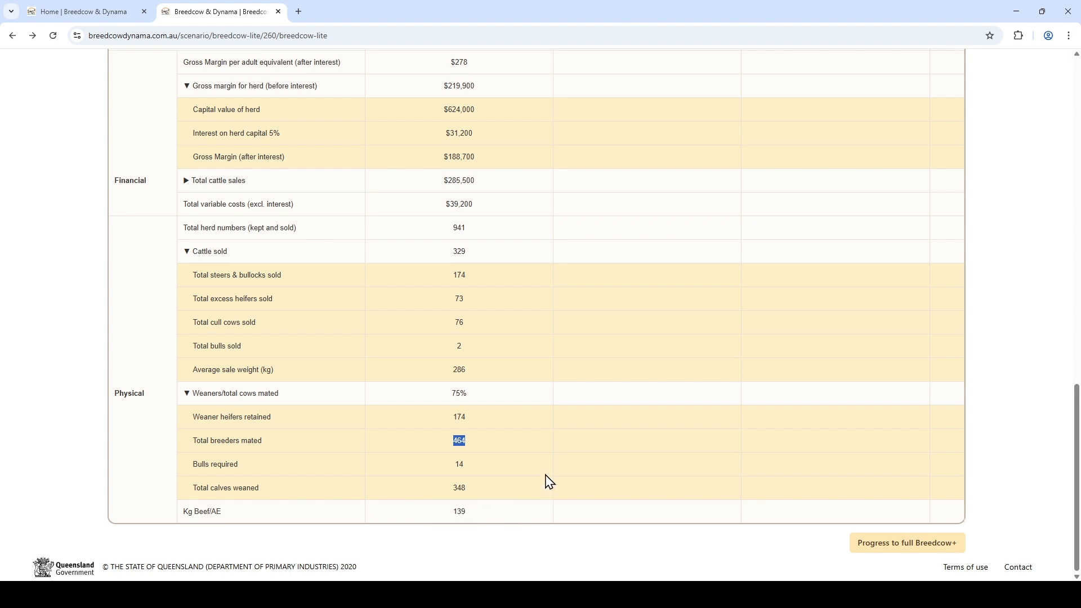
{"action": "scroll", "coordinate": [545, 478], "scroll_direction": "up", "scroll_amount": 10}
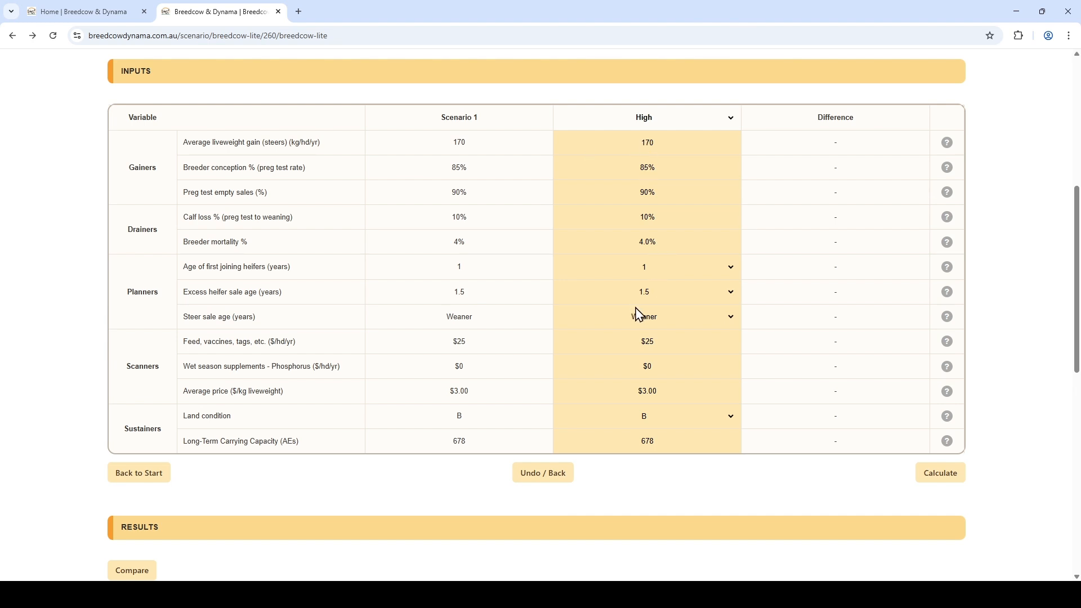
Step: Set the High column's steer sale age to 2.5 years and calculate the scenario
{"action": "left_click", "coordinate": [650, 315]}
{"action": "left_click", "coordinate": [658, 354]}
{"action": "key", "text": "Tab"}
{"action": "key", "text": "Tab"}
{"action": "left_click", "coordinate": [939, 479]}
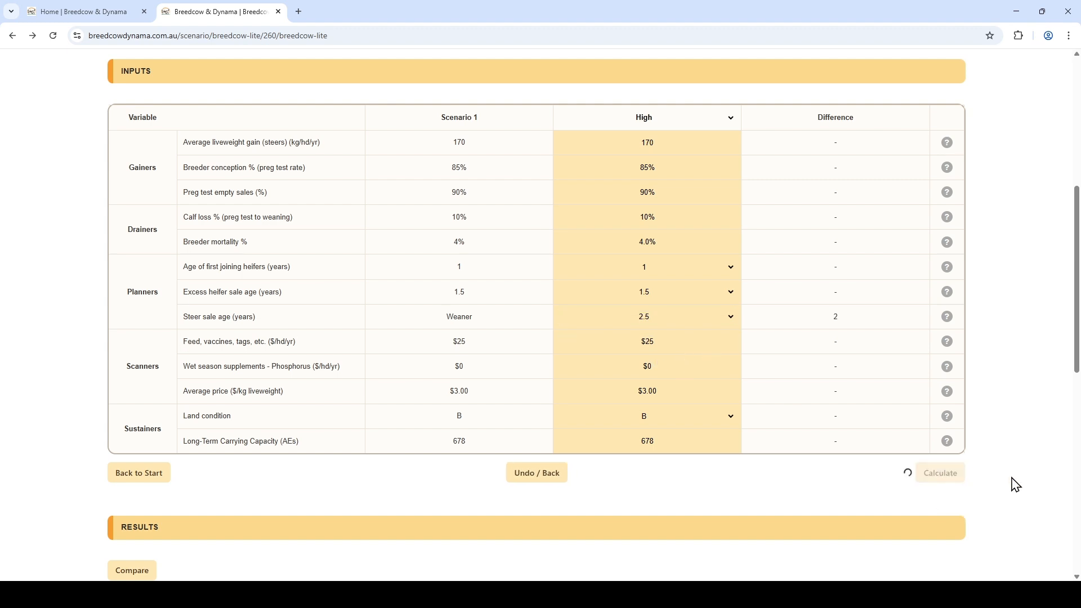
Step: Compare Scenario 1 against Scenario 2 in the results
{"action": "scroll", "coordinate": [988, 439], "scroll_direction": "down", "scroll_amount": 9}
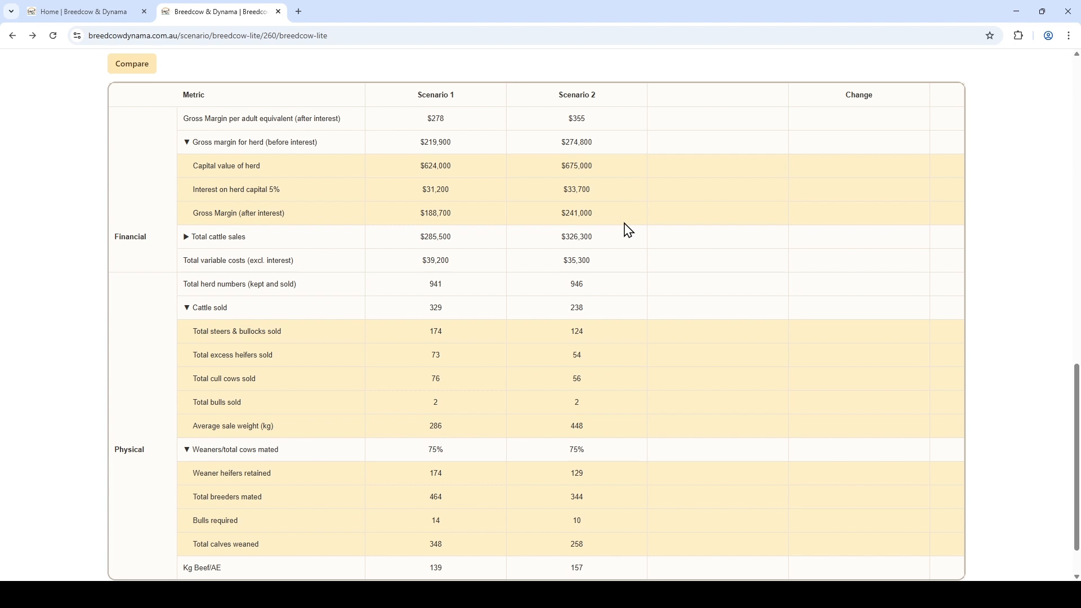
{"action": "scroll", "coordinate": [628, 229], "scroll_direction": "up", "scroll_amount": 1}
{"action": "left_click", "coordinate": [142, 120]}
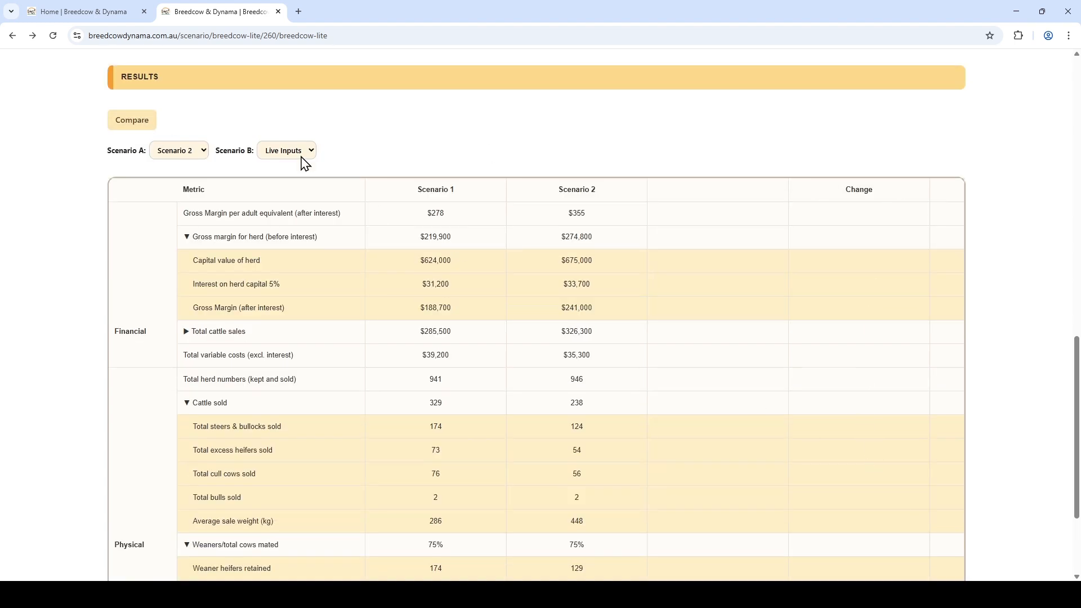
{"action": "left_click", "coordinate": [187, 156]}
{"action": "left_click", "coordinate": [193, 169]}
{"action": "left_click", "coordinate": [293, 187]}
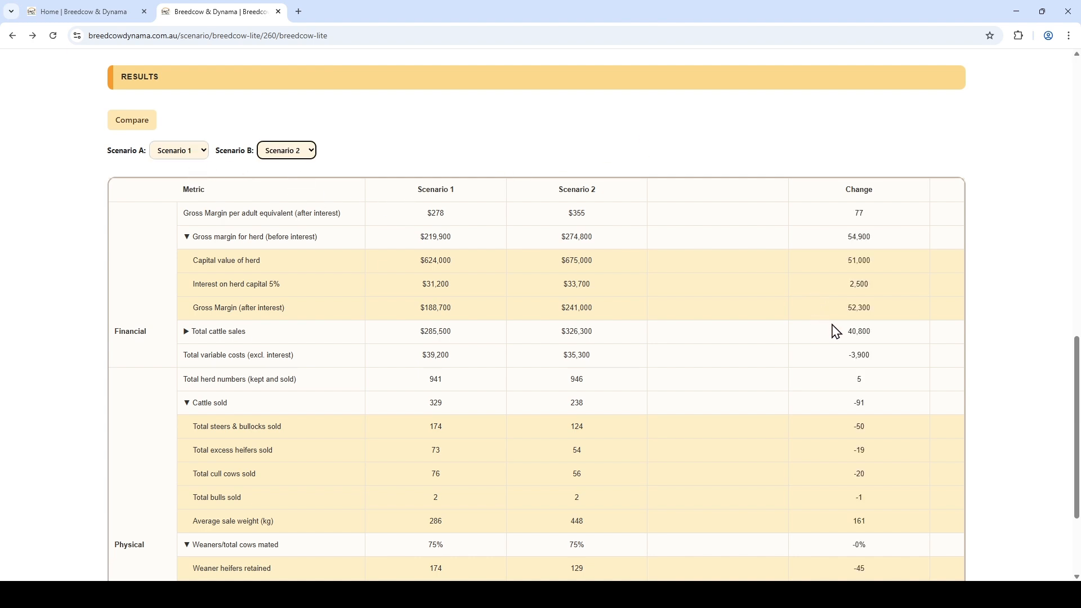
Step: Highlight the gross margin (after interest) change and review the breeder and herd changes below it
{"action": "left_click_drag", "start_coordinate": [840, 307], "coordinate": [895, 304]}
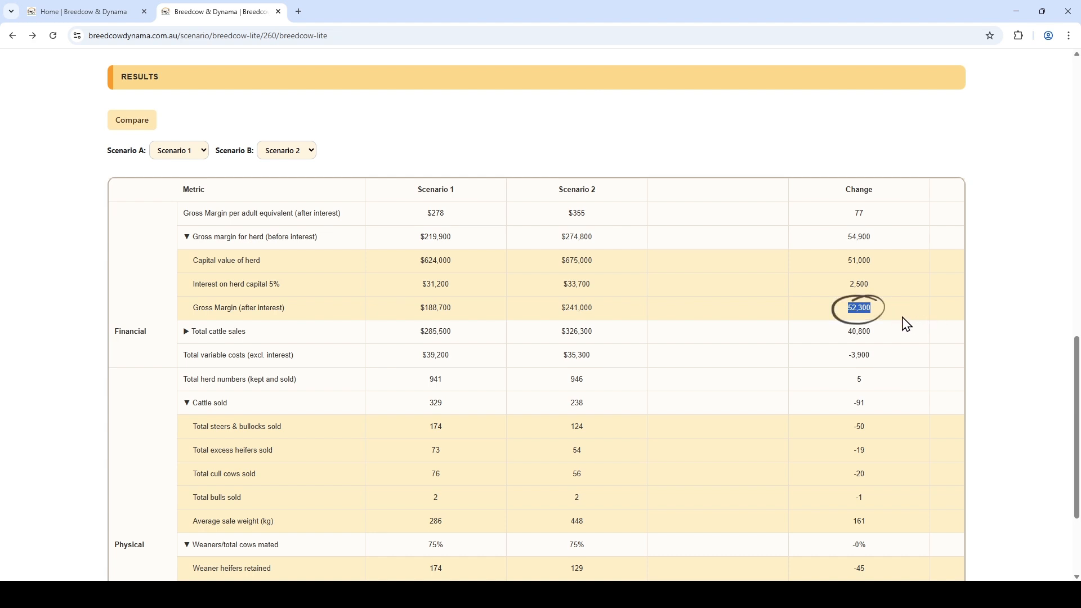
{"action": "scroll", "coordinate": [902, 320], "scroll_direction": "down", "scroll_amount": 3}
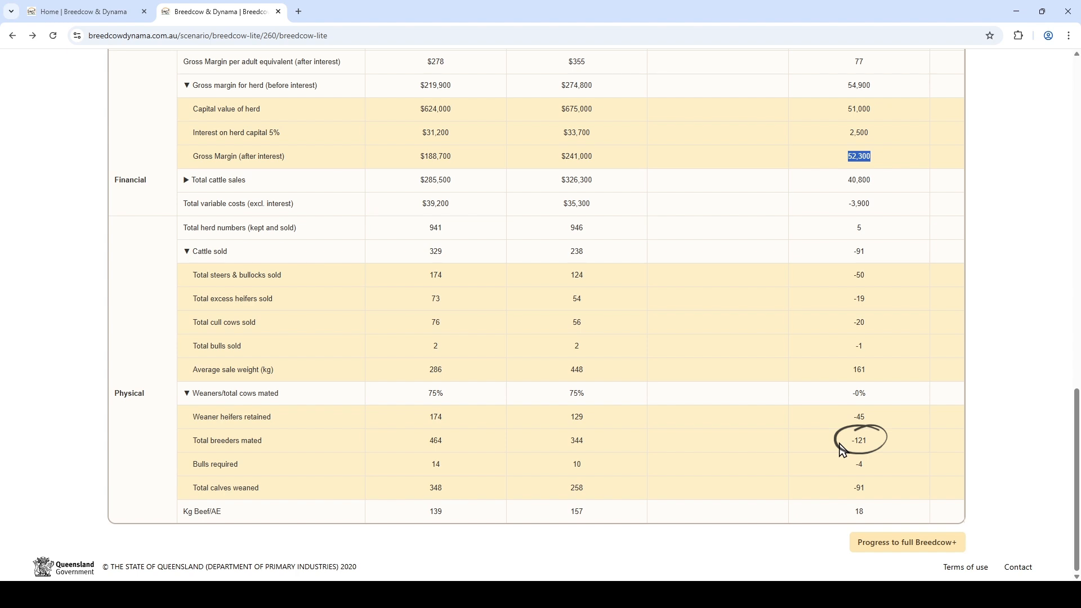
{"action": "scroll", "coordinate": [840, 449], "scroll_direction": "up", "scroll_amount": 15}
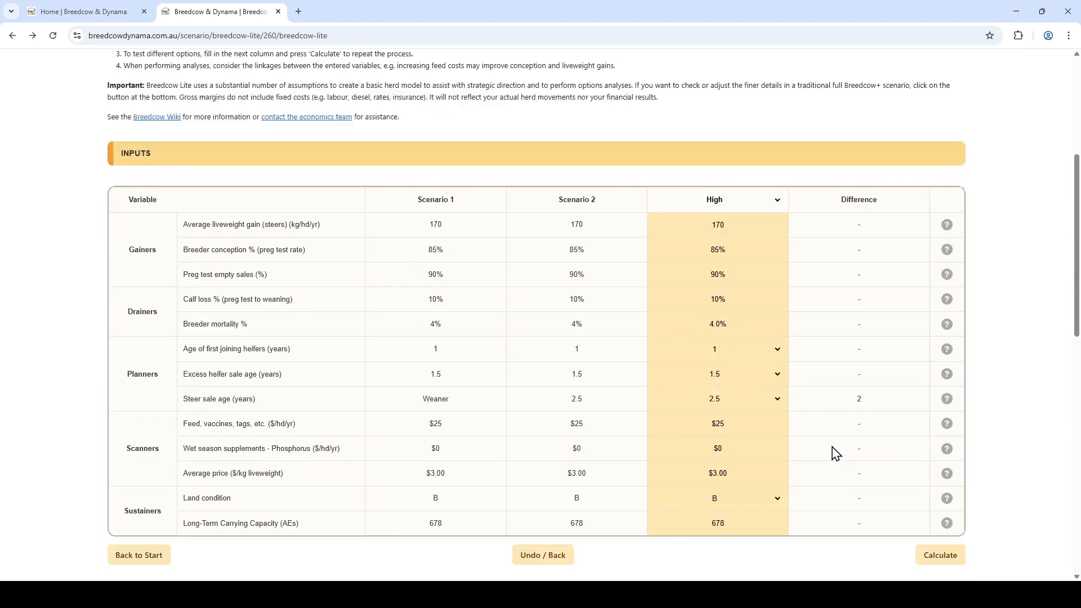
Step: Set the steer sale age to 5.5 years and calculate a third scenario
{"action": "left_click", "coordinate": [731, 331]}
{"action": "left_click", "coordinate": [723, 416]}
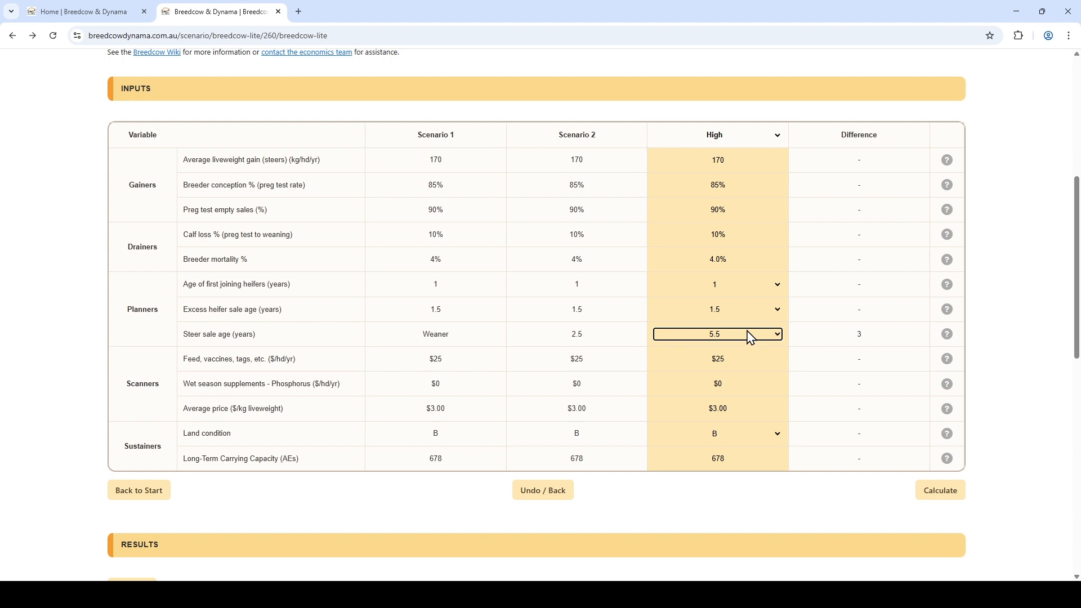
{"action": "left_click", "coordinate": [942, 491]}
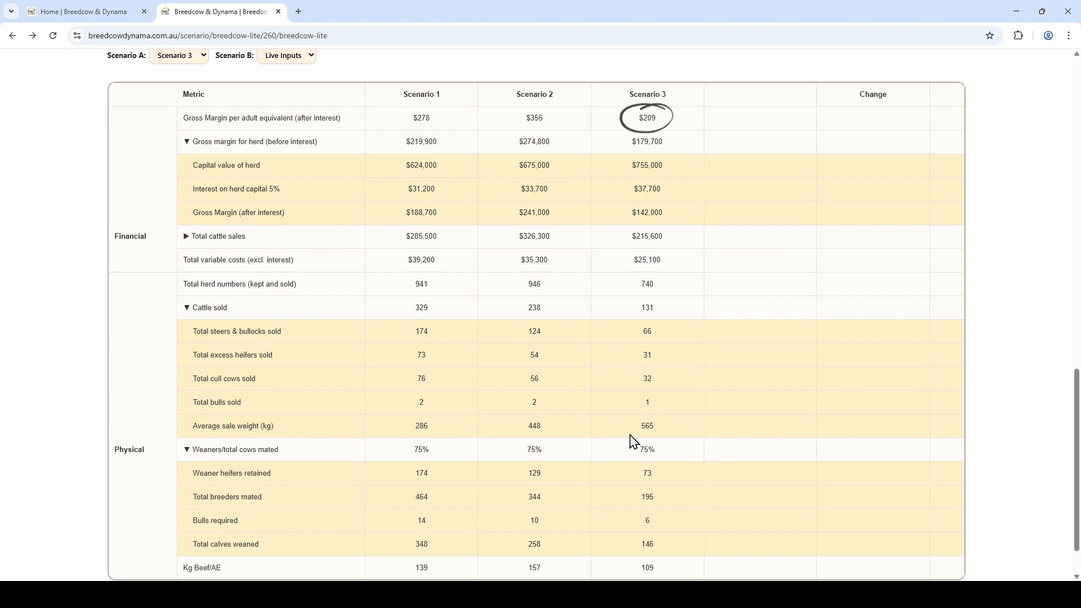
Step: Review the Scenario 3 inputs and results alongside Scenarios 1 and 2
{"action": "scroll", "coordinate": [636, 264], "scroll_direction": "up", "scroll_amount": 5}
{"action": "scroll", "coordinate": [632, 253], "scroll_direction": "up", "scroll_amount": 1}
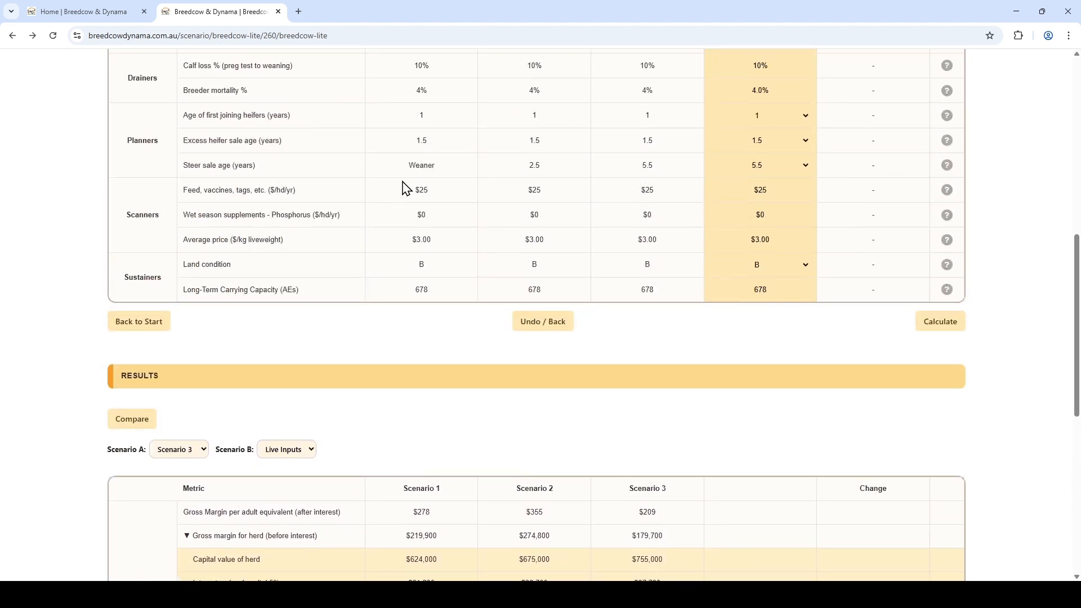
{"action": "scroll", "coordinate": [774, 367], "scroll_direction": "down", "scroll_amount": 3}
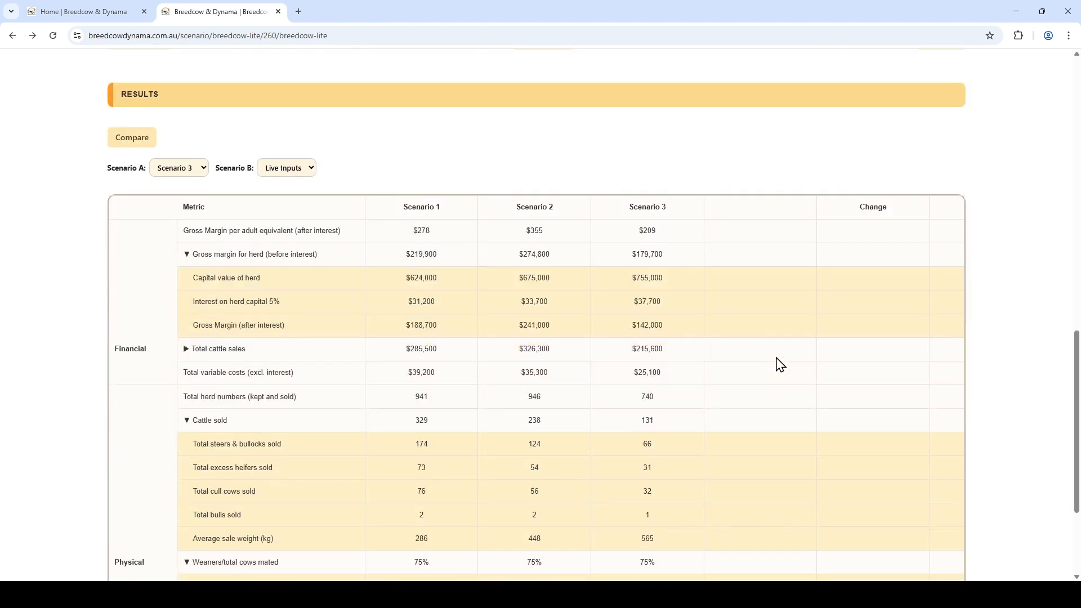
{"action": "scroll", "coordinate": [772, 337], "scroll_direction": "up", "scroll_amount": 8}
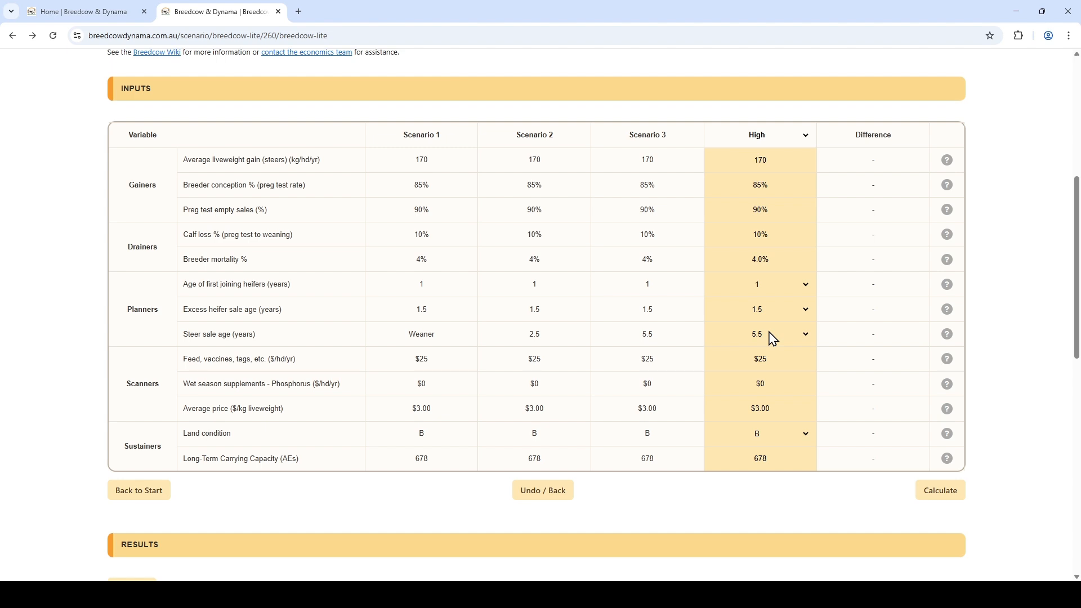
{"action": "scroll", "coordinate": [773, 339], "scroll_direction": "down", "scroll_amount": 1}
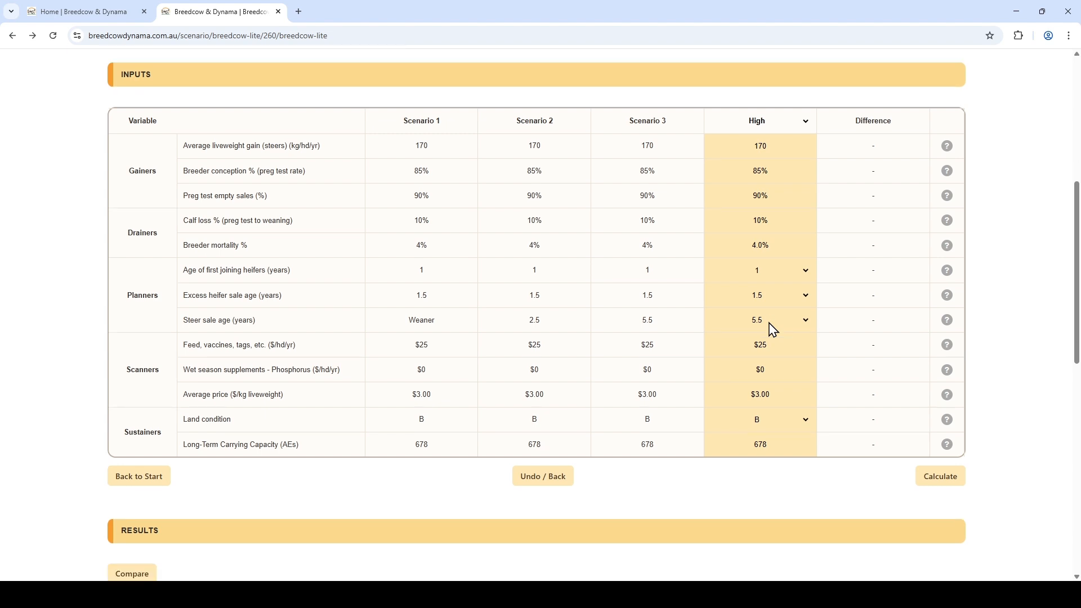
{"action": "scroll", "coordinate": [773, 329], "scroll_direction": "down", "scroll_amount": 10}
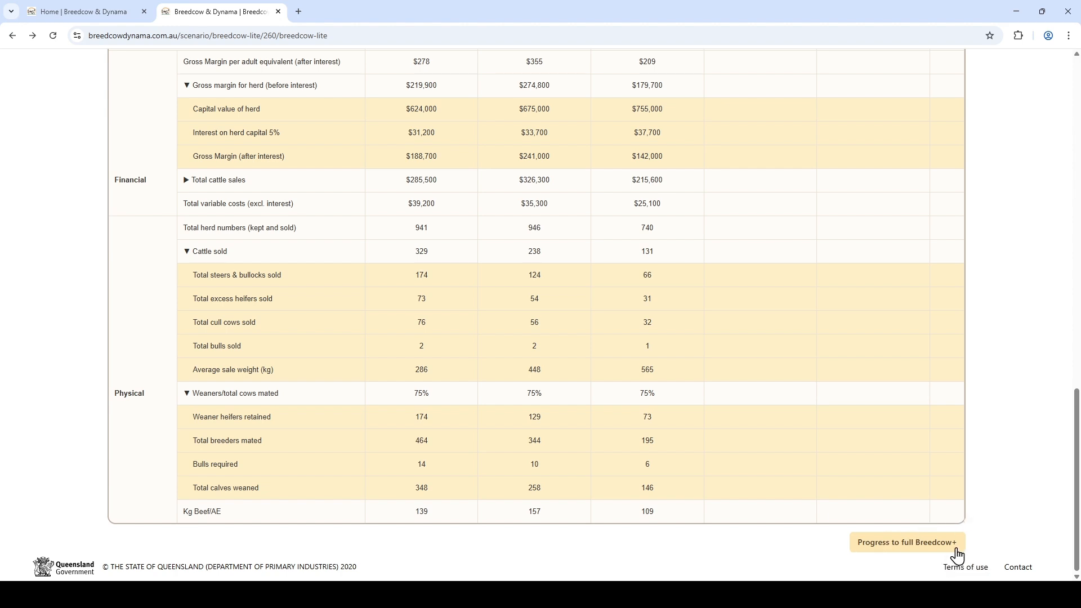
{"action": "scroll", "coordinate": [851, 540], "scroll_direction": "up", "scroll_amount": 10}
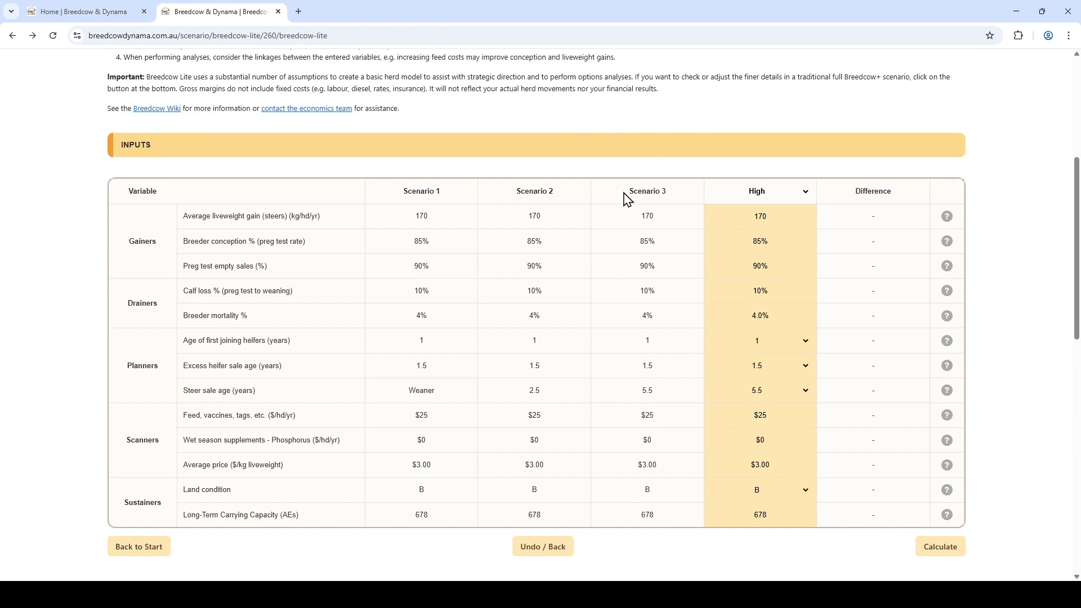
{"action": "scroll", "coordinate": [654, 242], "scroll_direction": "down", "scroll_amount": 10}
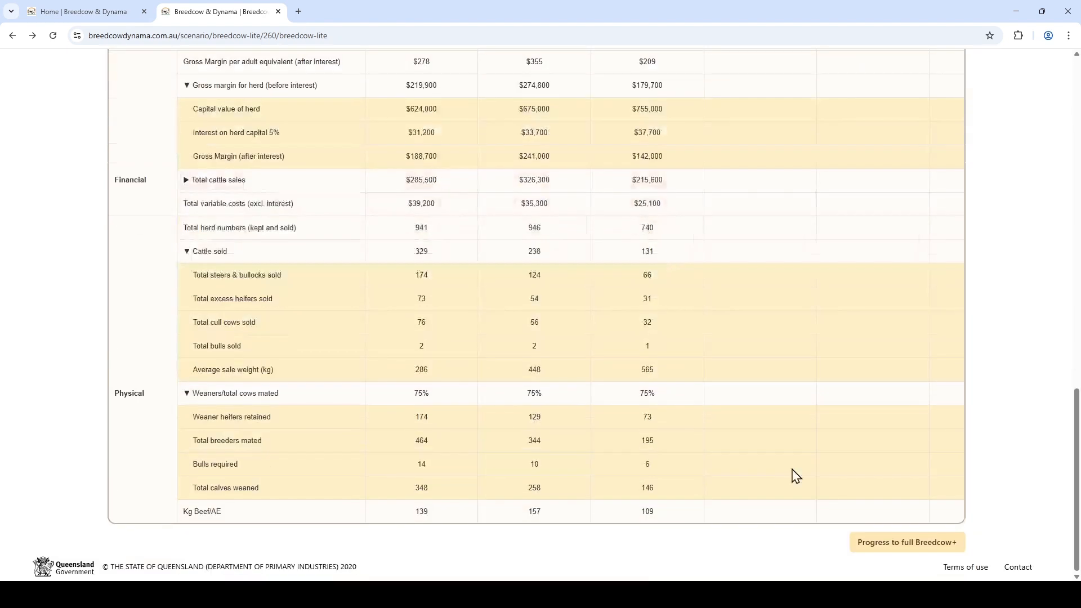
Step: Progress the scenario to full Breedcow+, then reopen it from the Breedcow Lite scenario list
{"action": "left_click", "coordinate": [904, 549]}
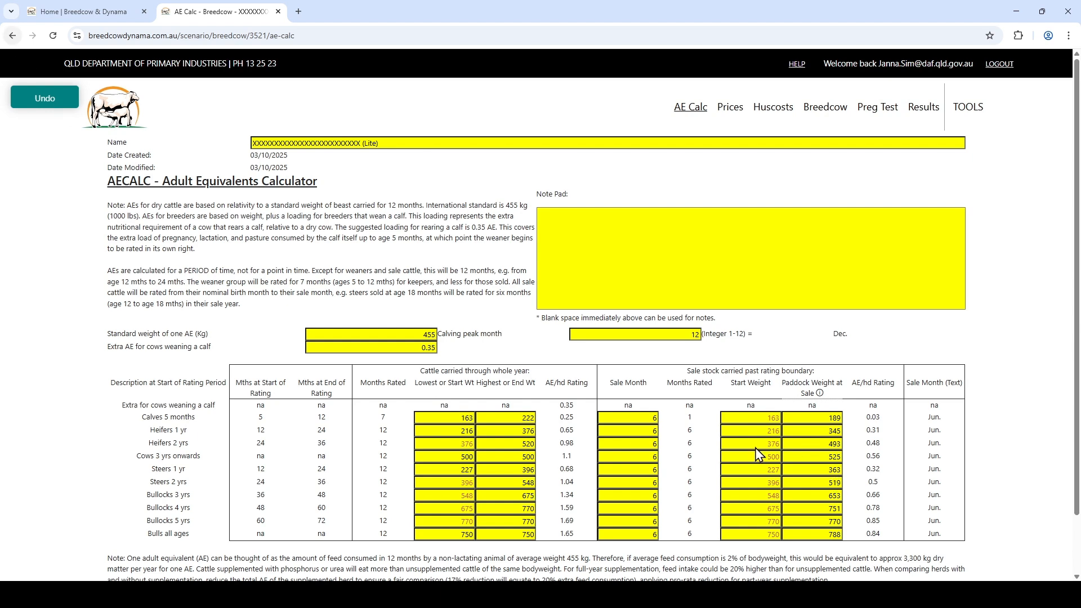
{"action": "left_click", "coordinate": [969, 108]}
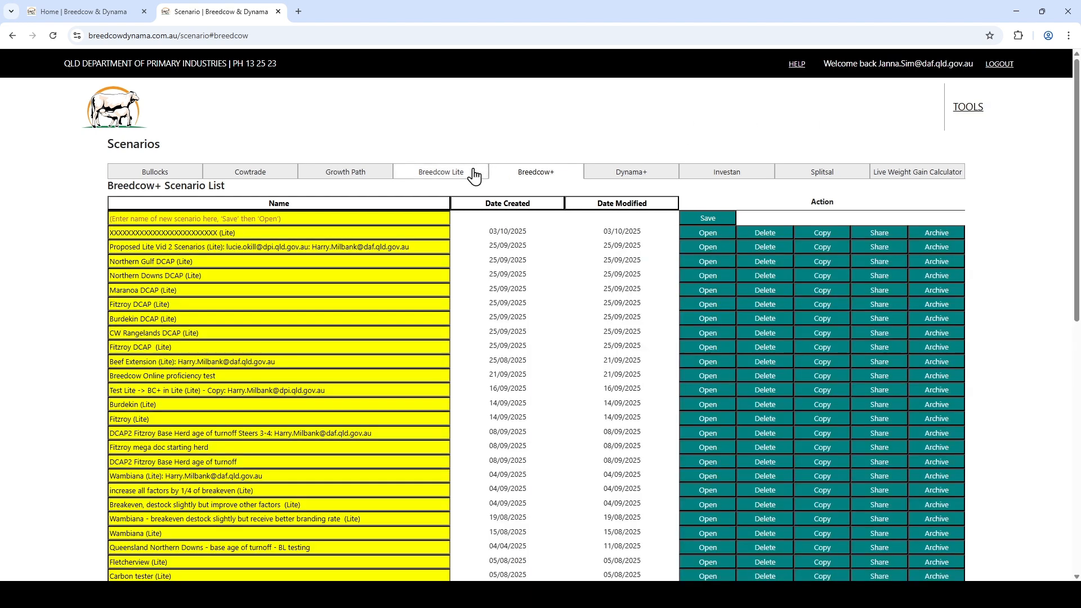
{"action": "left_click", "coordinate": [472, 175]}
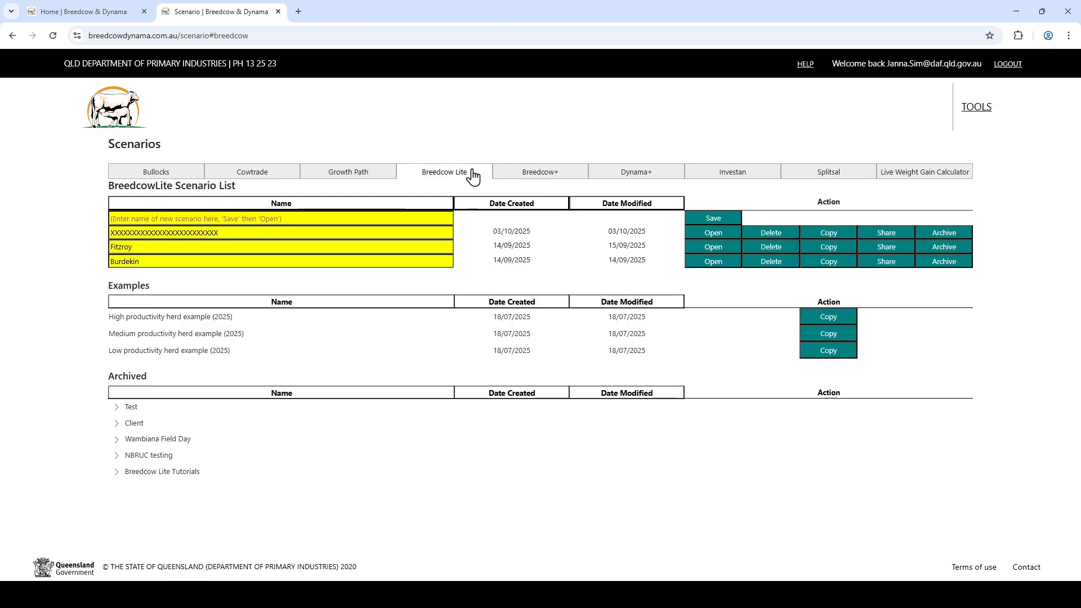
{"action": "left_click", "coordinate": [712, 232]}
{"action": "scroll", "coordinate": [840, 340], "scroll_direction": "down", "scroll_amount": 10}
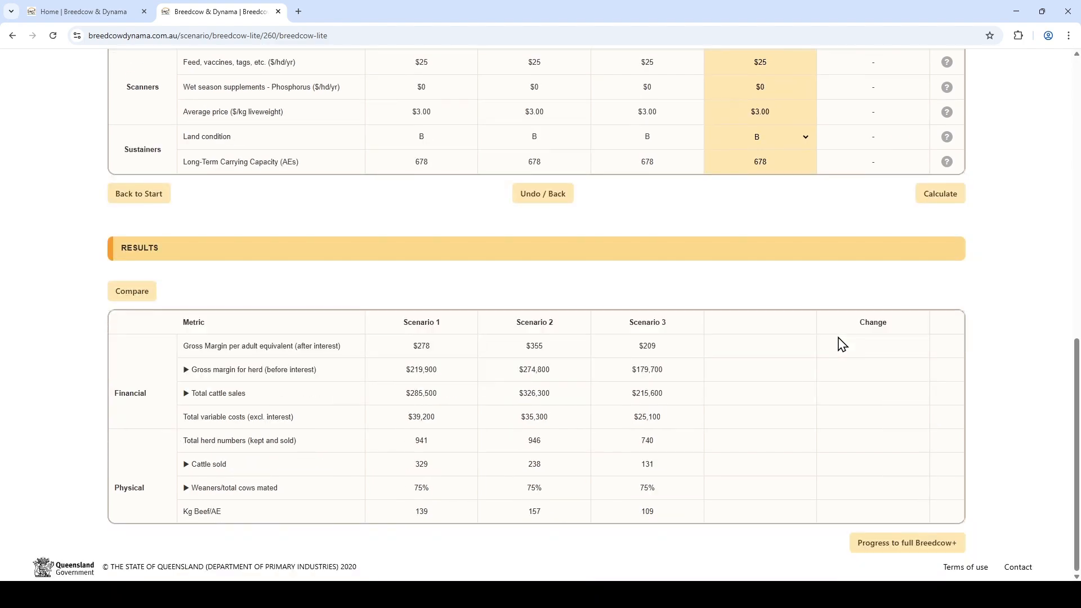